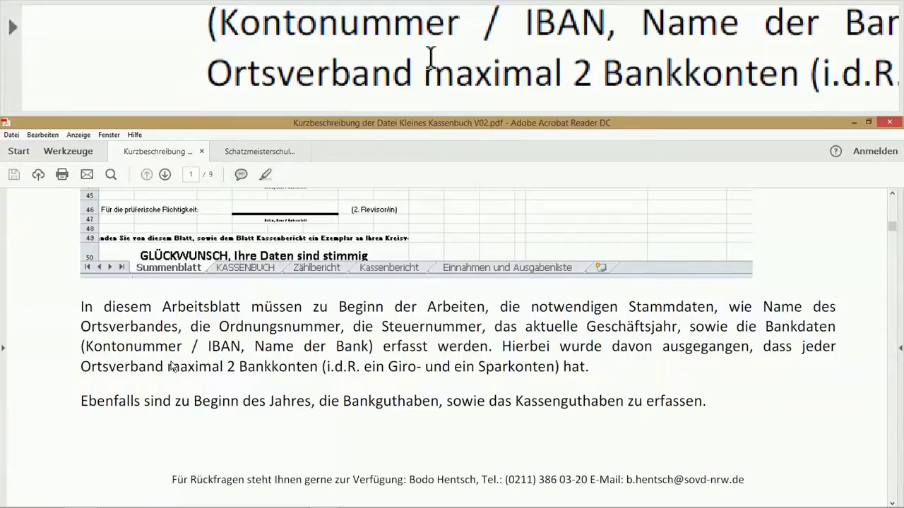
Step: Switch to Excel and bring up the workbook "Kleines Kassenbuch für ältere Excelversion V03 - Kopie.xls"
mouse_move(347, 488)
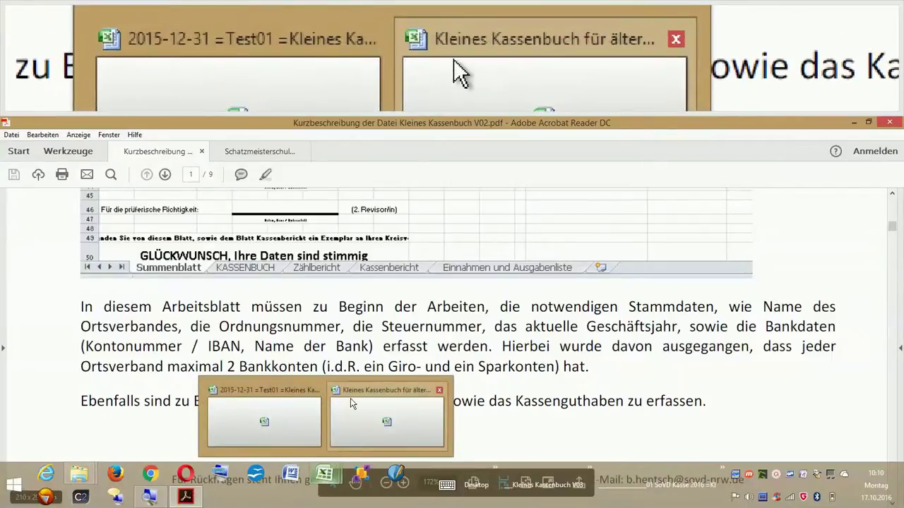
left_click(358, 398)
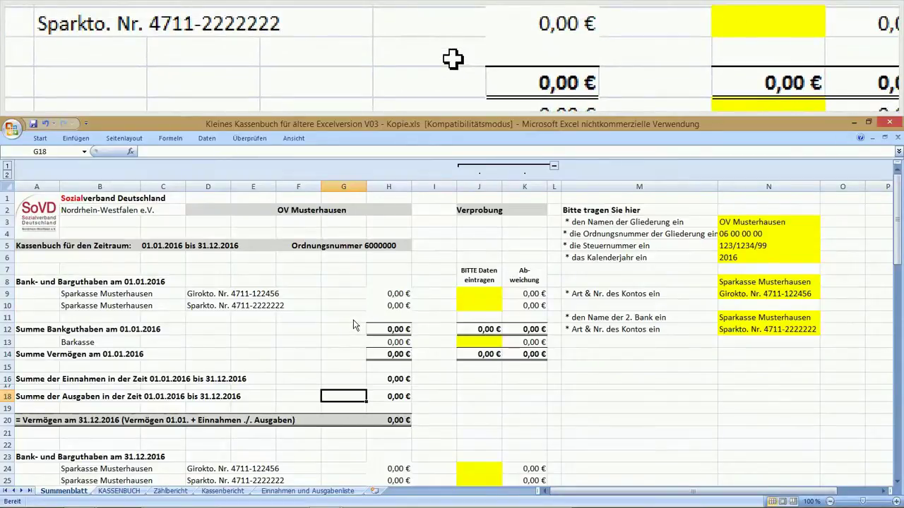
mouse_move(572, 484)
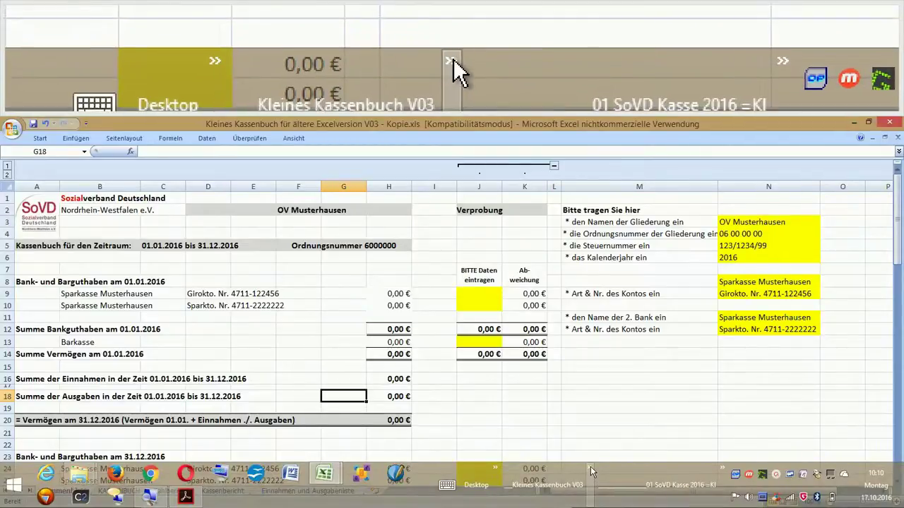
left_click(592, 472)
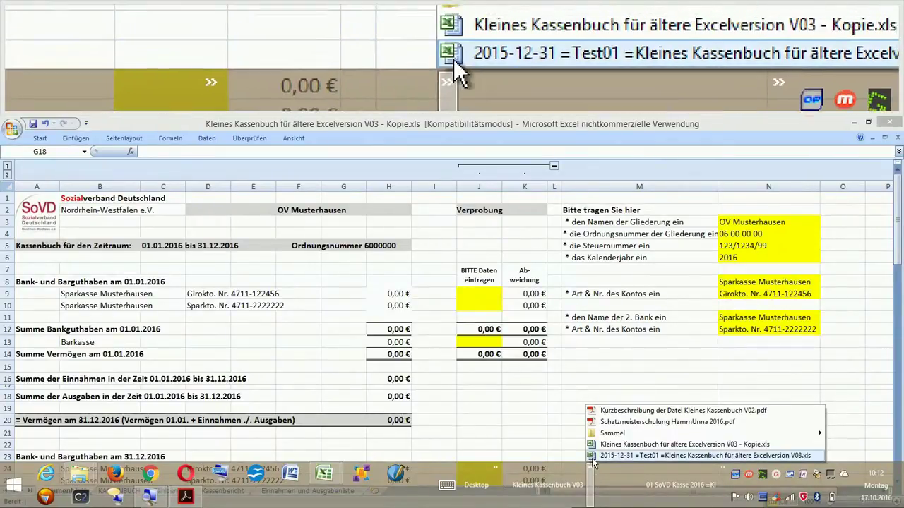
mouse_move(607, 434)
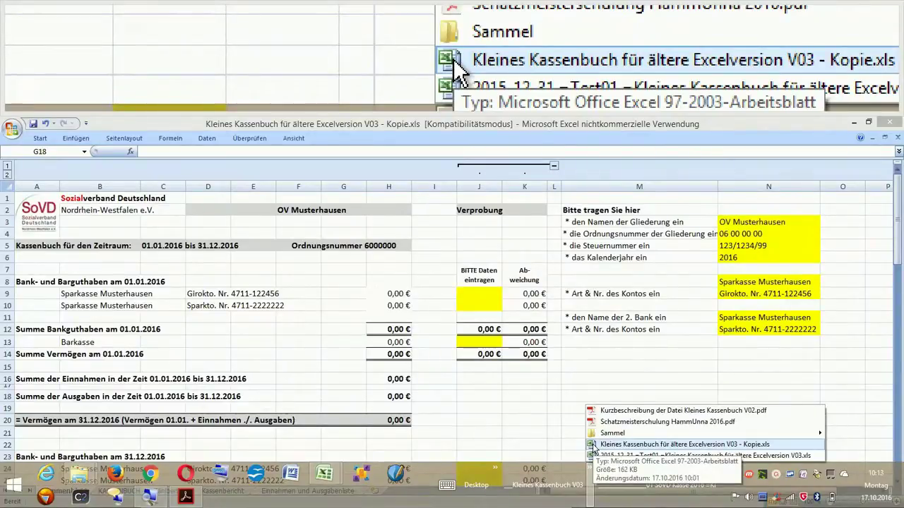
left_click(593, 446)
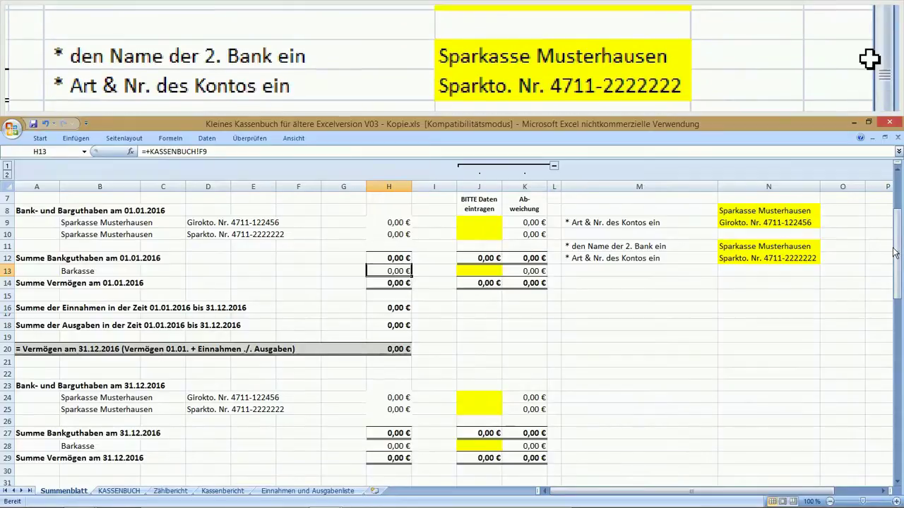
Step: Enter "Frohe Ostern" as the calendar year in cell N6 of the Summenblatt sheet
scroll(897, 258, "up", 2)
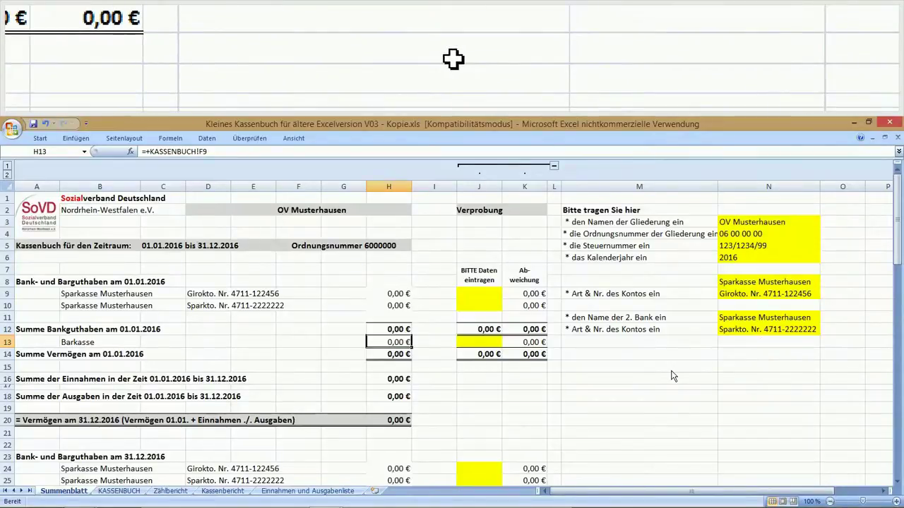
scroll(660, 376, "down", 1)
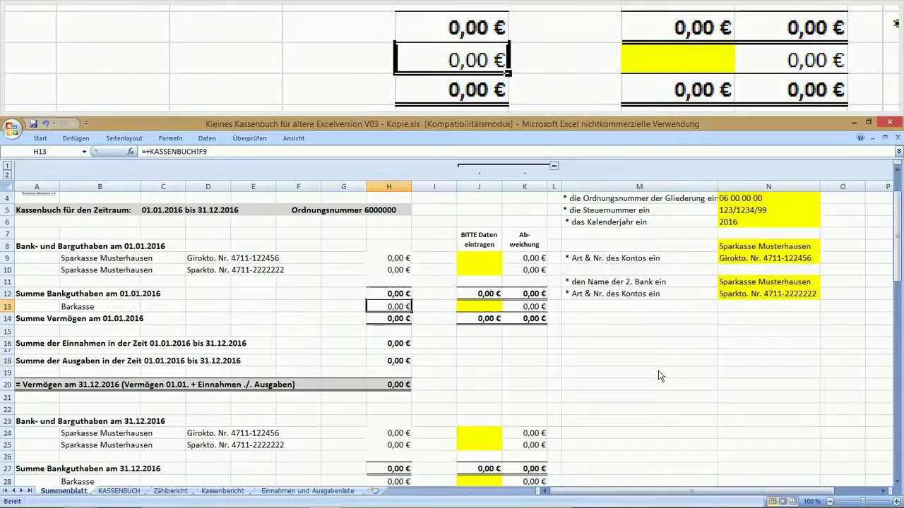
scroll(660, 376, "up", 1)
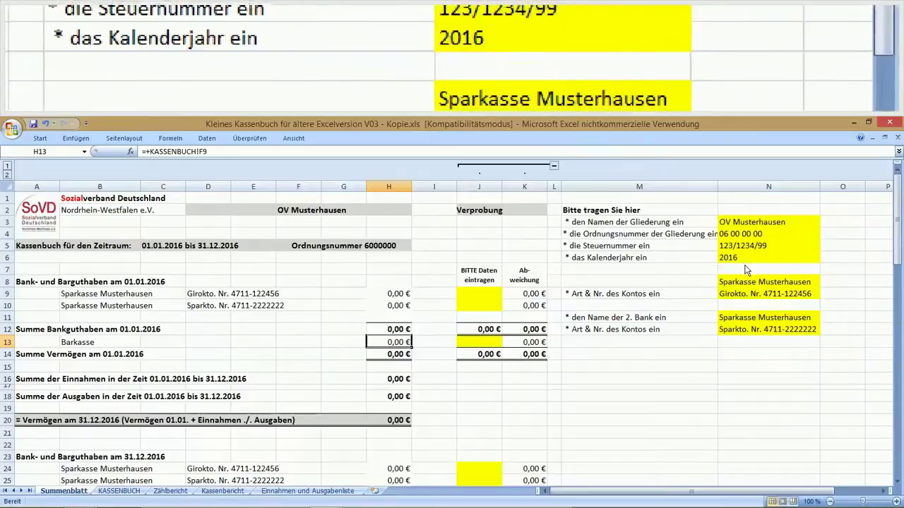
key("ctrl")
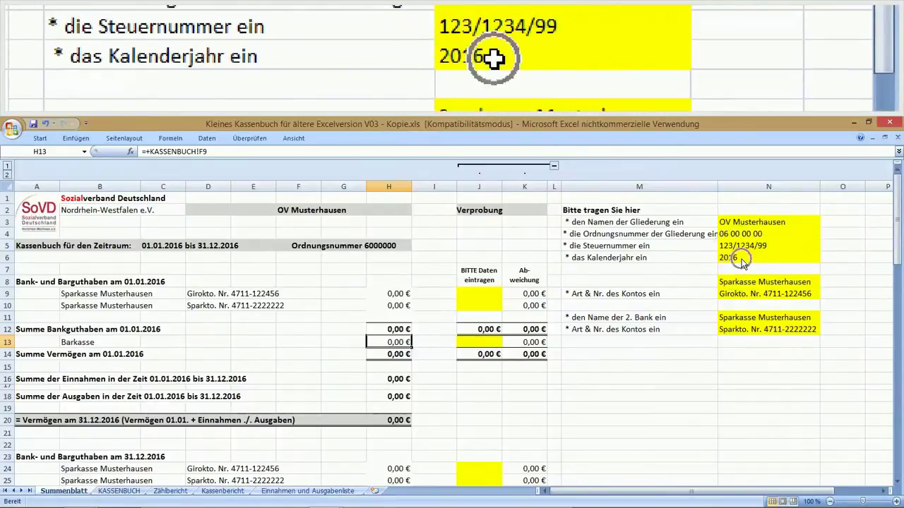
left_click(735, 263)
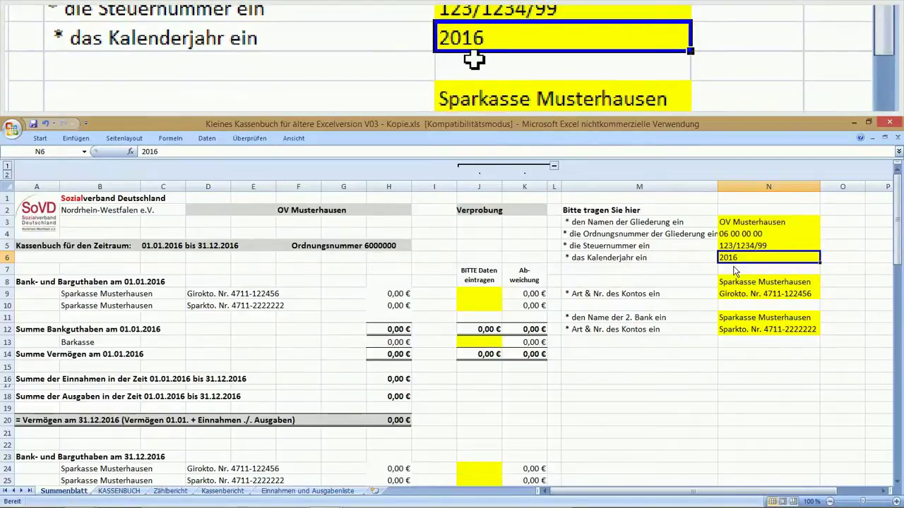
type("Fr")
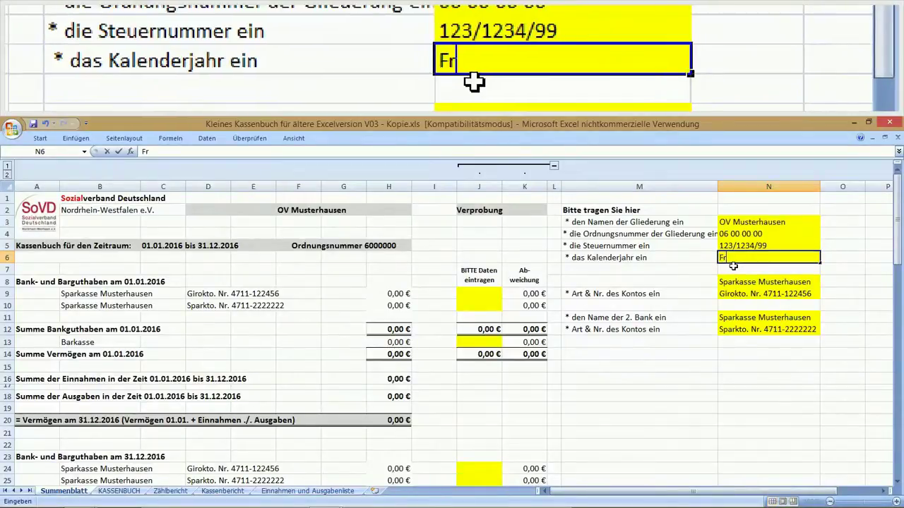
type("ohe Ostern")
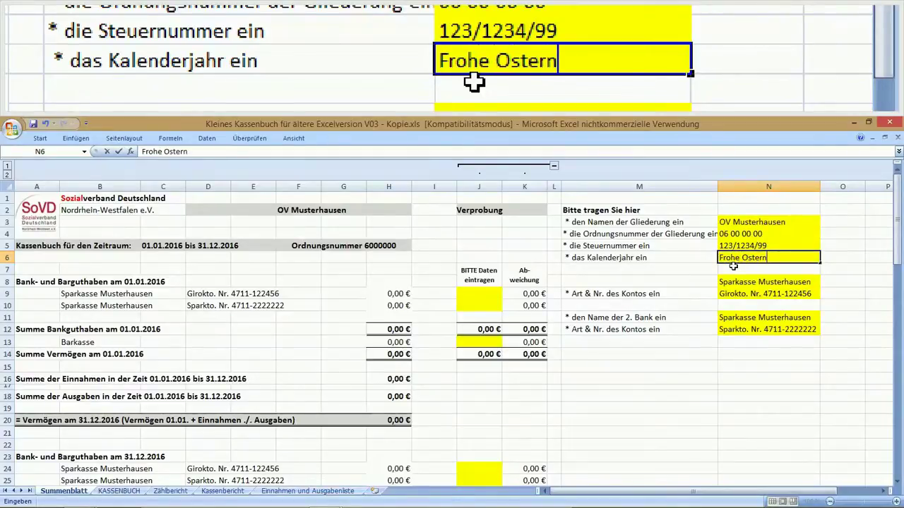
key("Return")
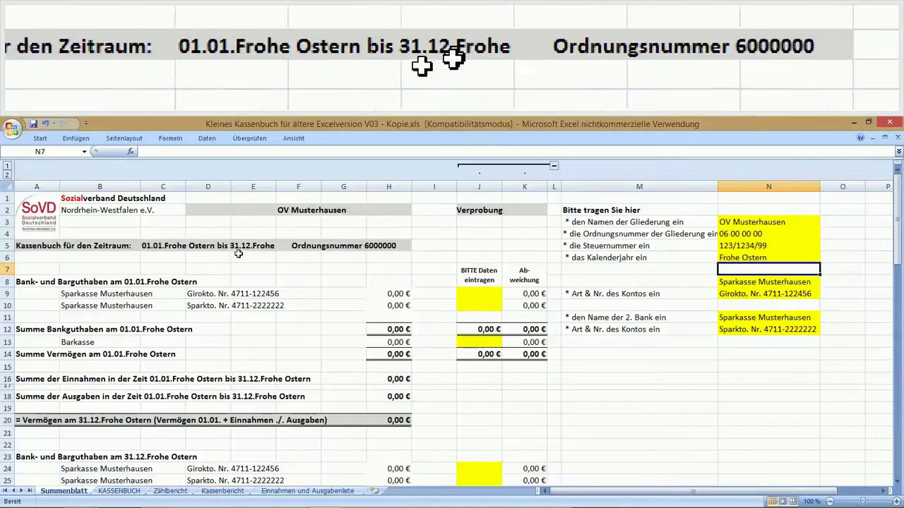
Step: Set the calendar year in cell N6 to 2016
left_click(747, 255)
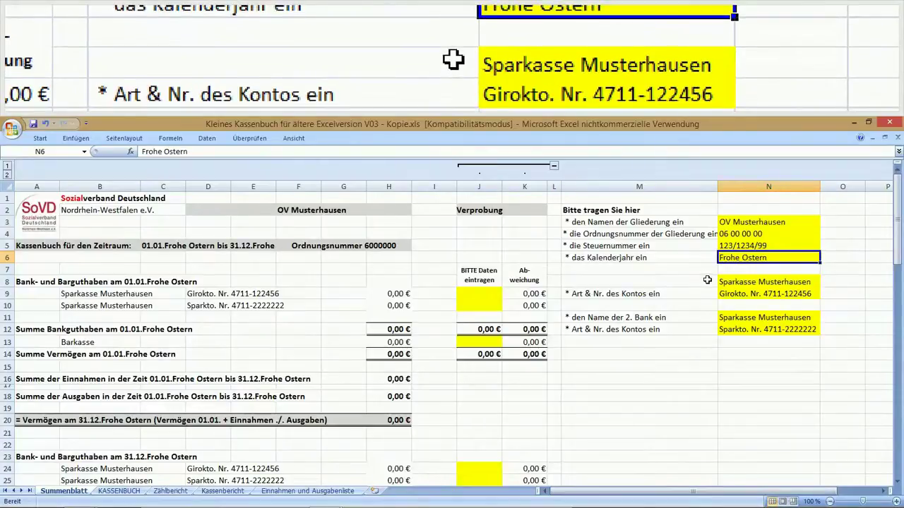
type("2016")
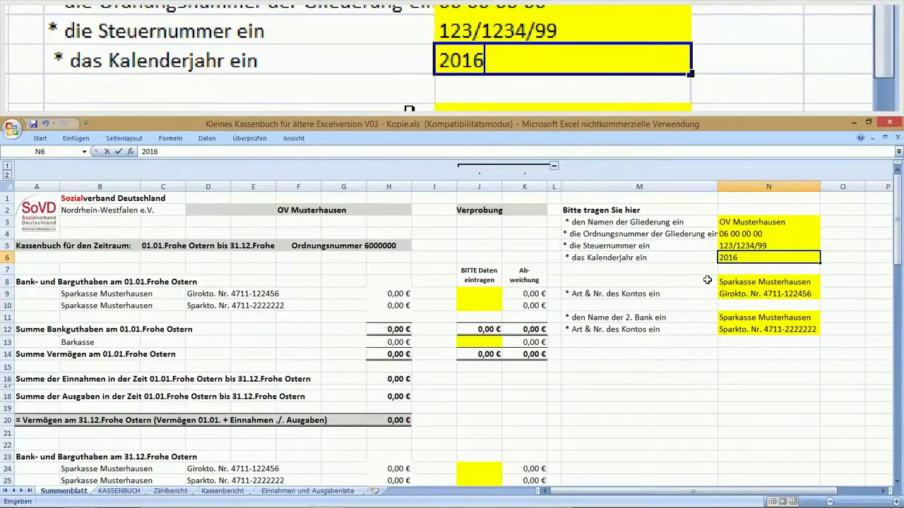
key("Return")
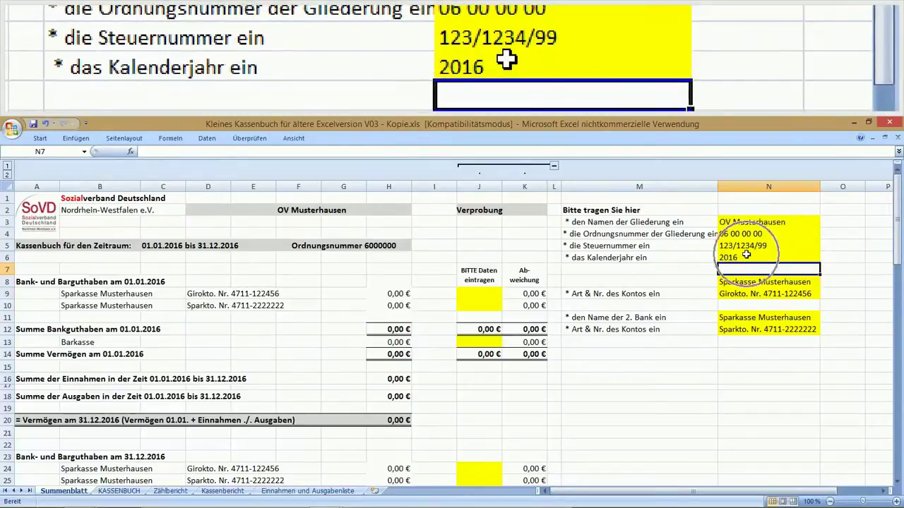
Step: Examine the first account's entry in the Summenblatt master data and the opening balance rows 9, 10 and 13 for the banks and cash box
left_click(57, 491)
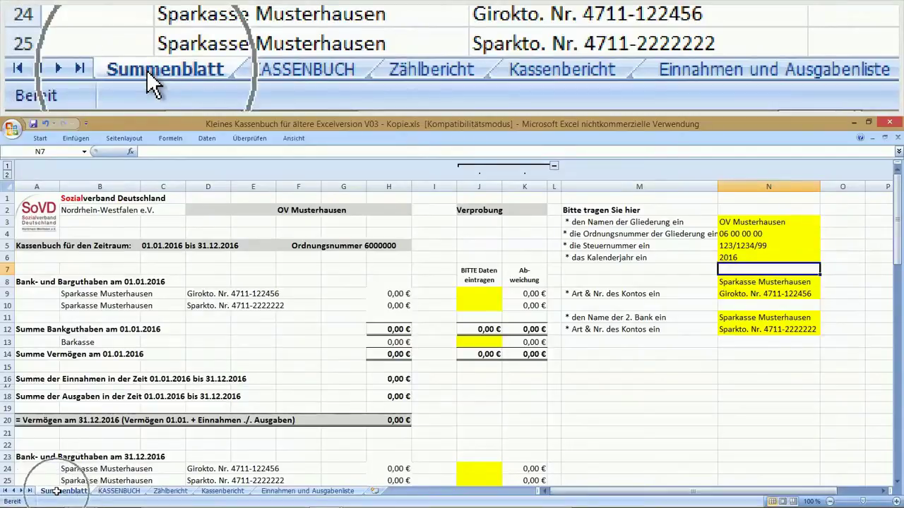
left_click(56, 491)
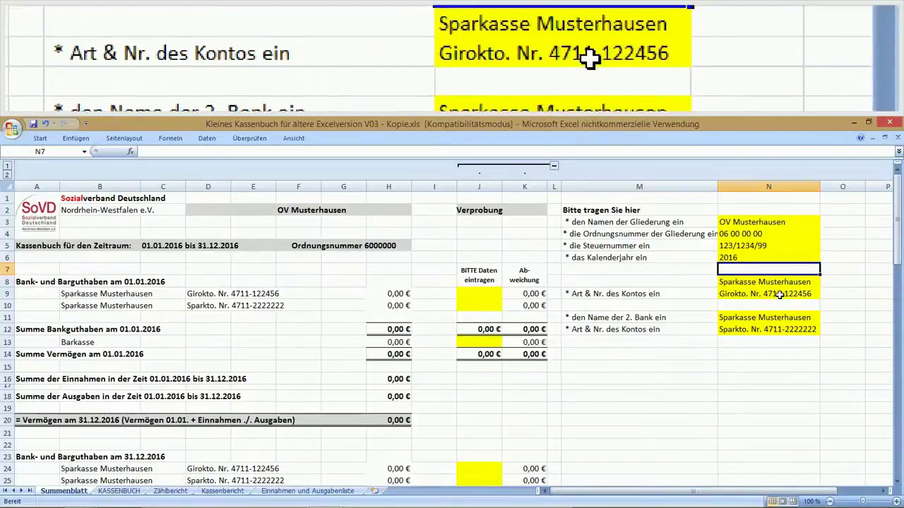
left_click(782, 292)
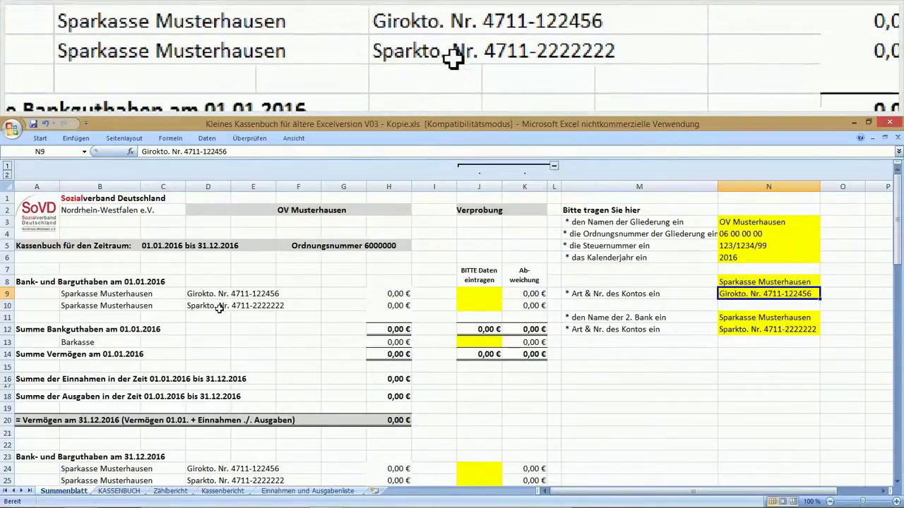
left_click(9, 295)
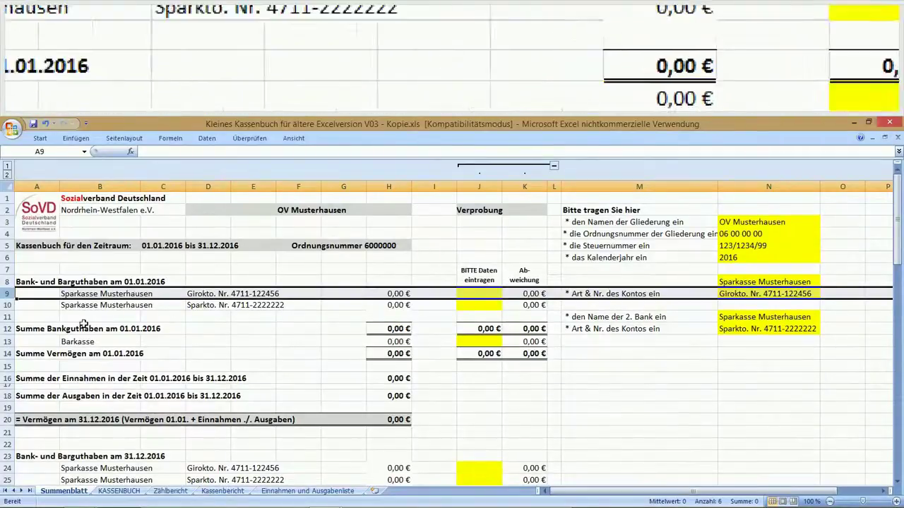
left_click(14, 307)
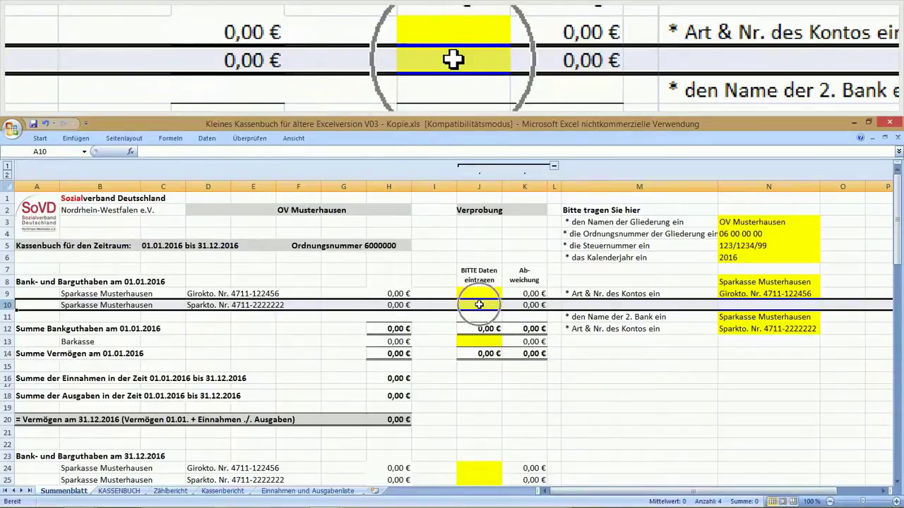
left_click(8, 342)
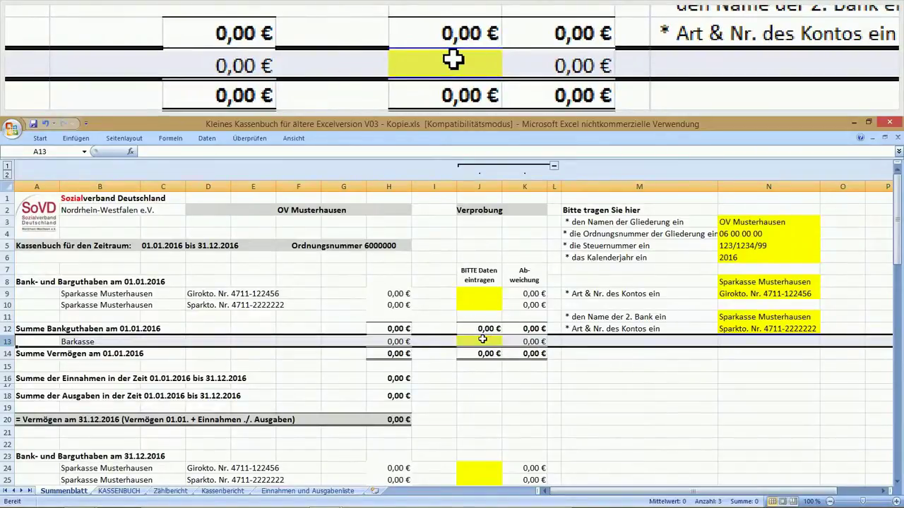
Step: Examine the year-end balance rows 24, 25 and 28 for the two bank accounts and the cash box
scroll(486, 375, "down", 3)
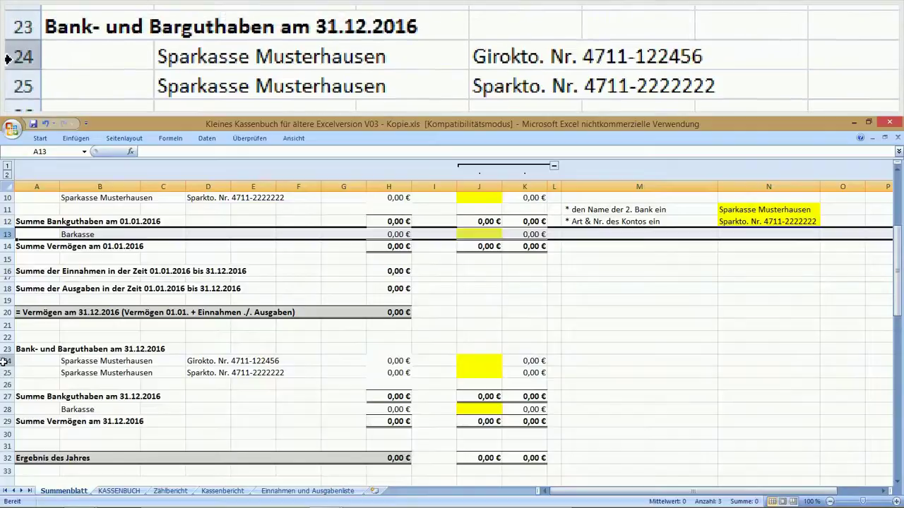
left_click_drag(5, 361, 7, 363)
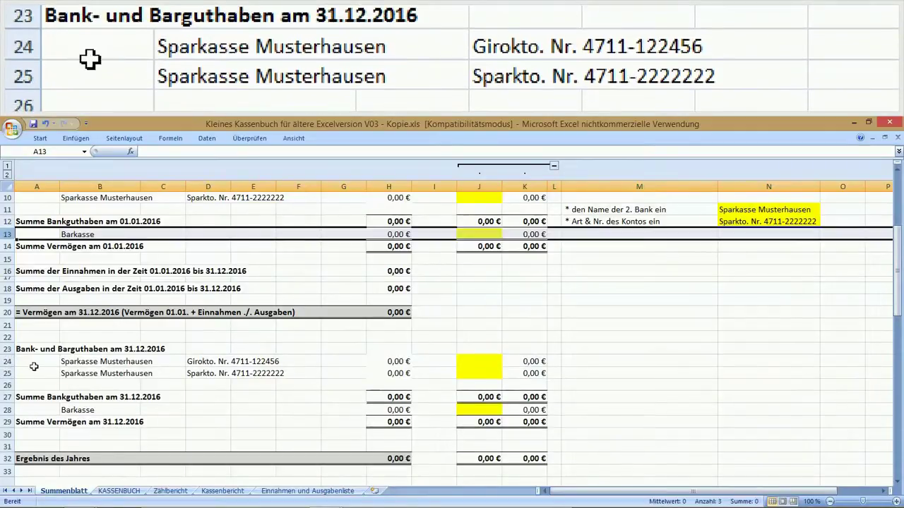
left_click(7, 362)
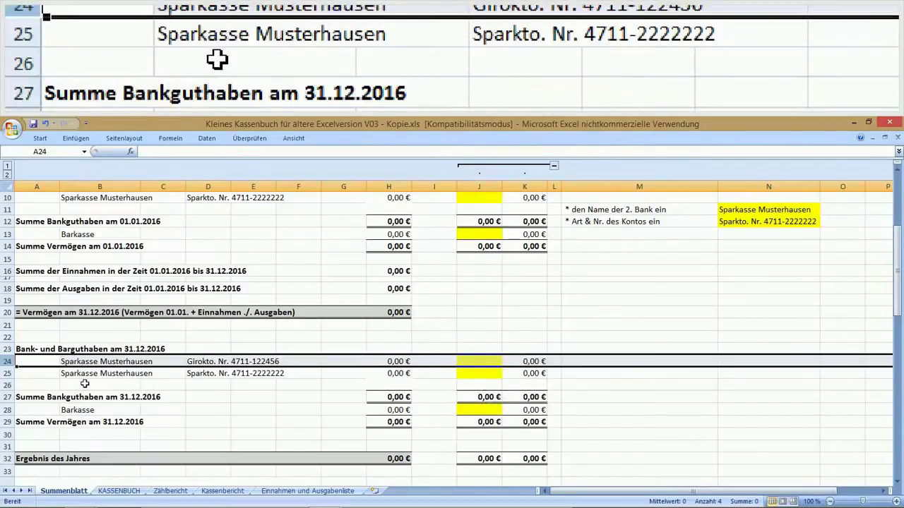
left_click_drag(7, 375, 7, 375)
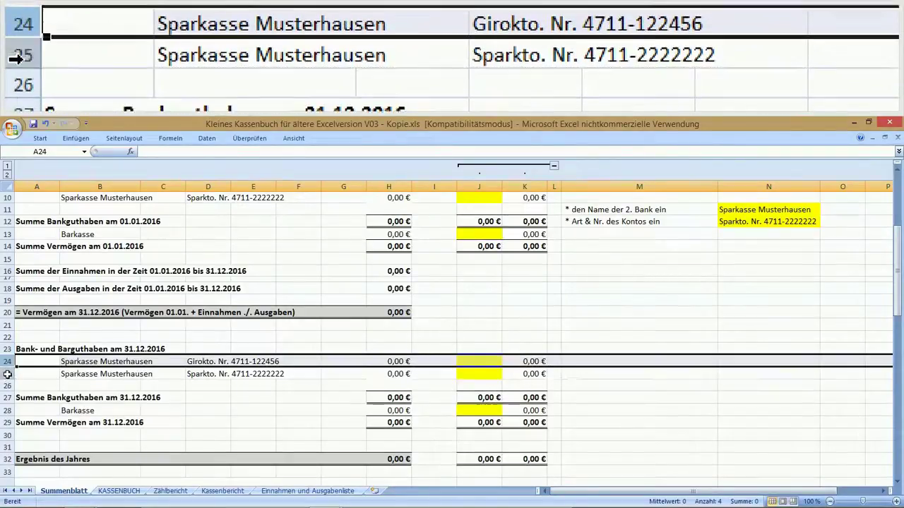
left_click(10, 374)
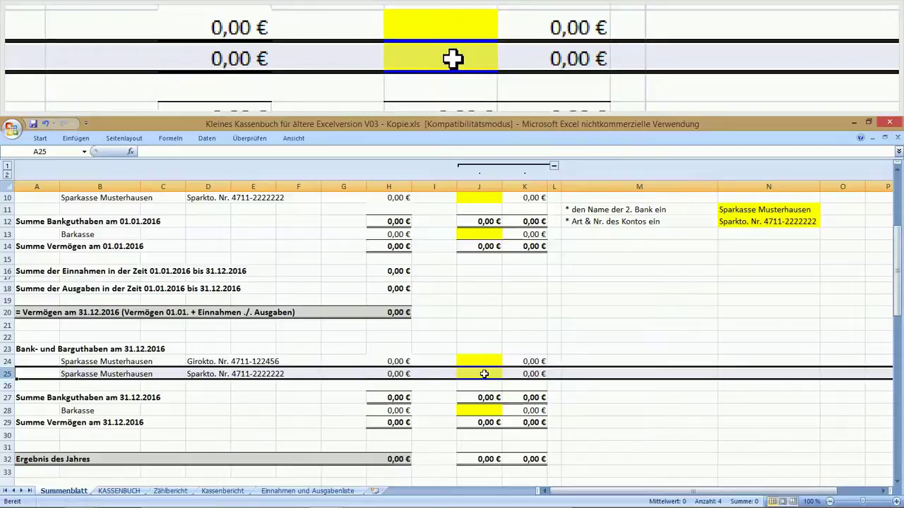
left_click_drag(7, 416, 7, 416)
left_click(7, 411)
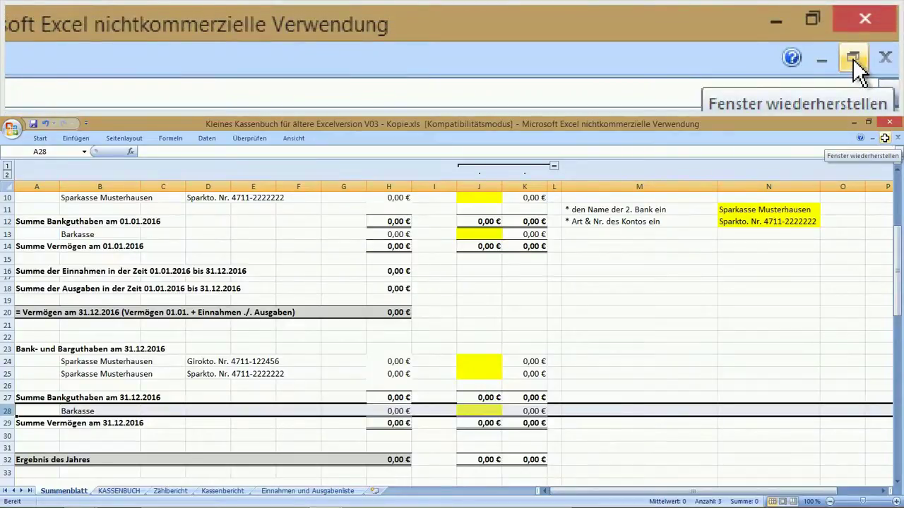
Step: Arrange the Kopie workbook beside the 2015-12-31 Test01 workbook, with both Summenblatt sheets showing their first columns and rows
left_click(884, 138)
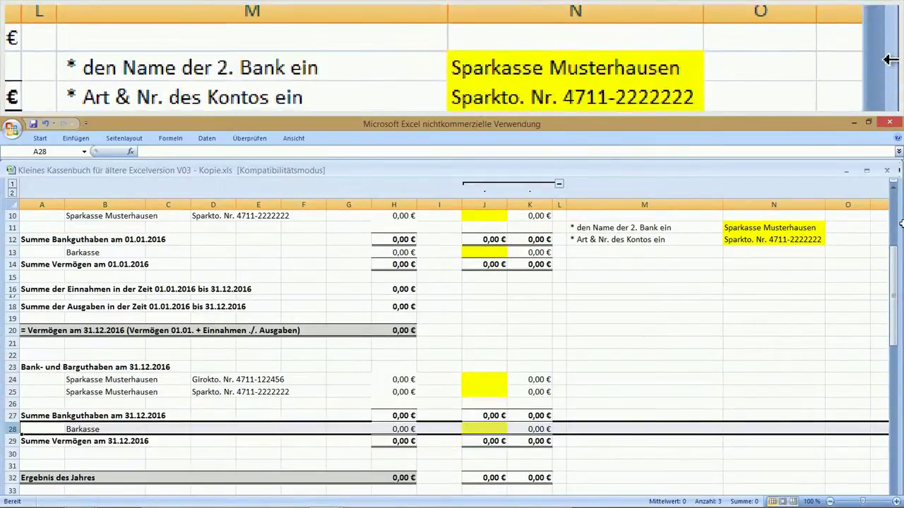
left_click_drag(901, 223, 438, 346)
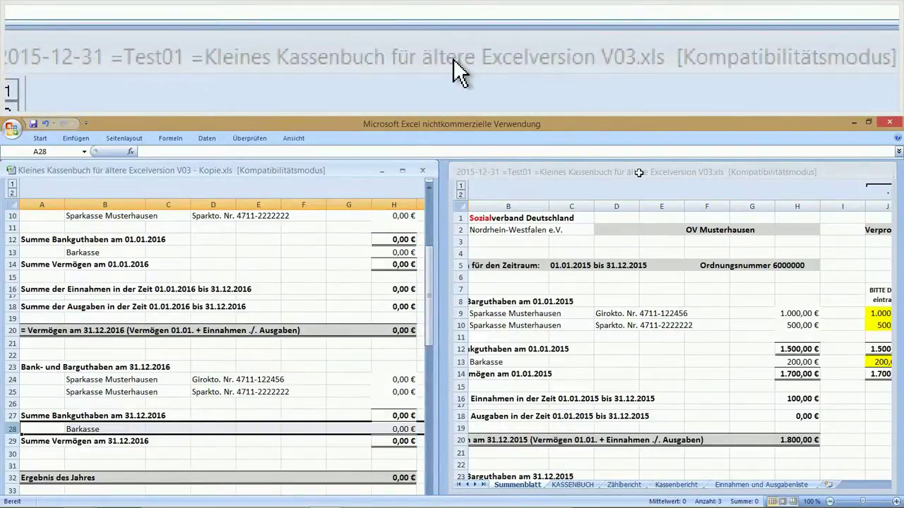
left_click(639, 172)
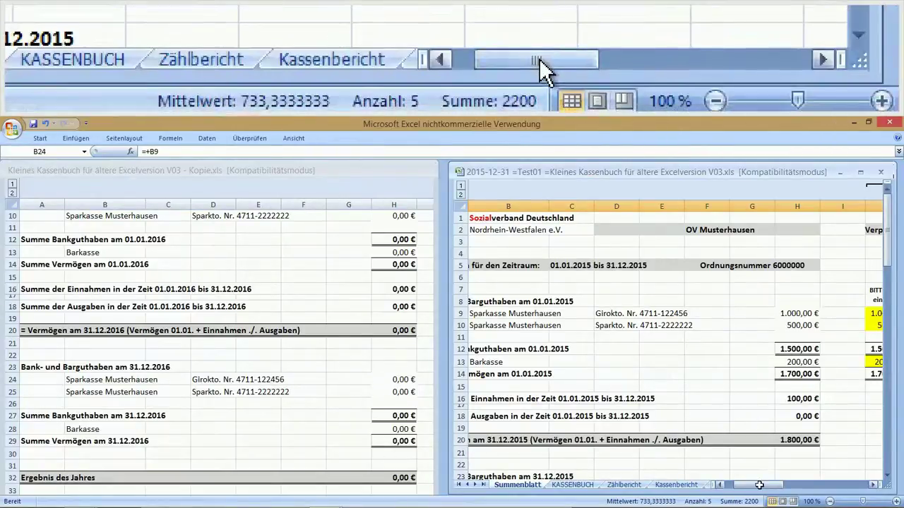
left_click_drag(758, 485, 749, 485)
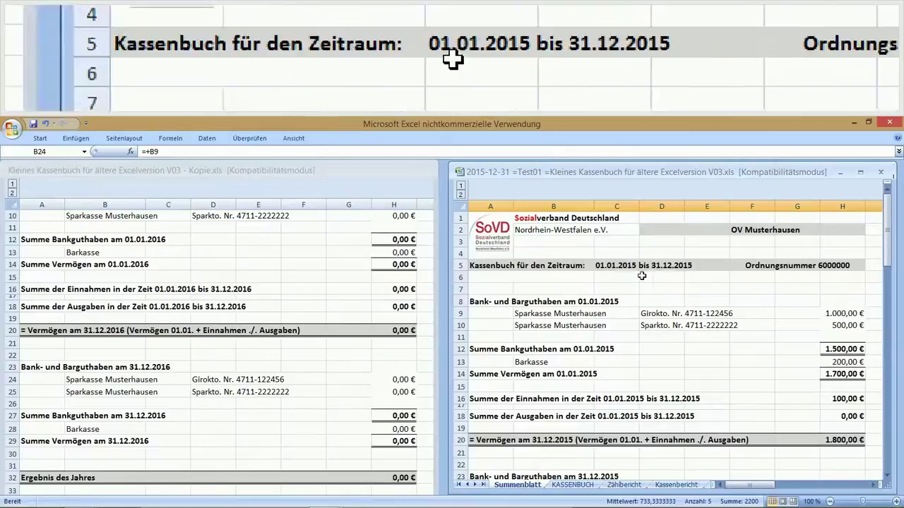
left_click(298, 168)
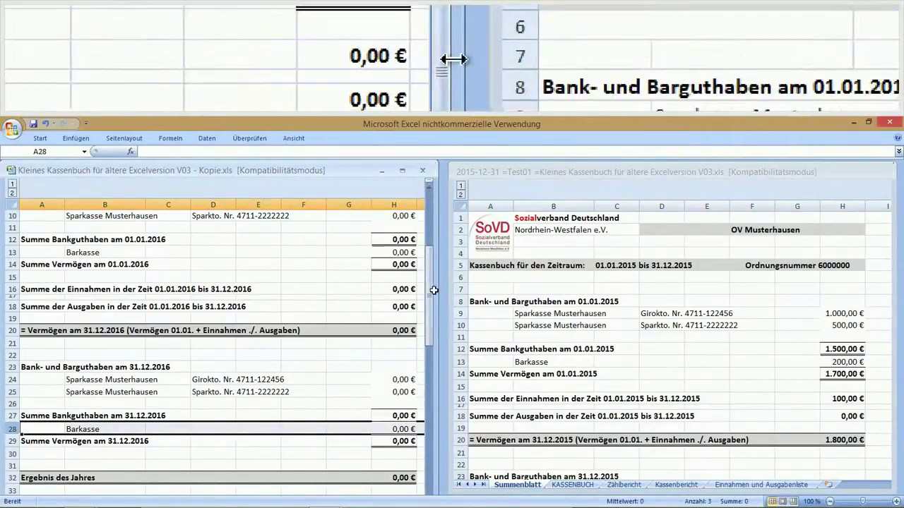
left_click_drag(428, 291, 428, 224)
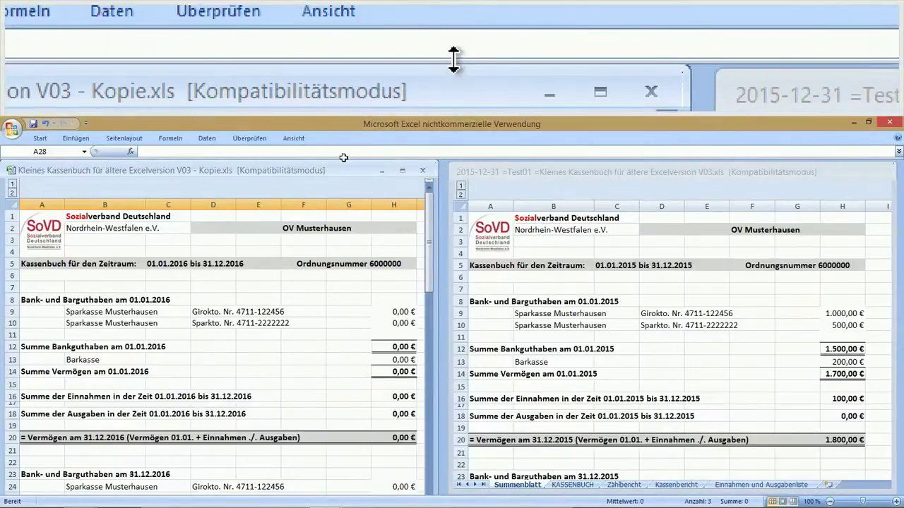
Step: Reposition the Kopie workbook window beside the 2015 workbook with its sheet tabs and scroll bars accessible, showing the Summenblatt from row 1
mouse_move(343, 157)
left_mouse_down()
mouse_move(339, 227)
mouse_move(341, 161)
left_mouse_up()
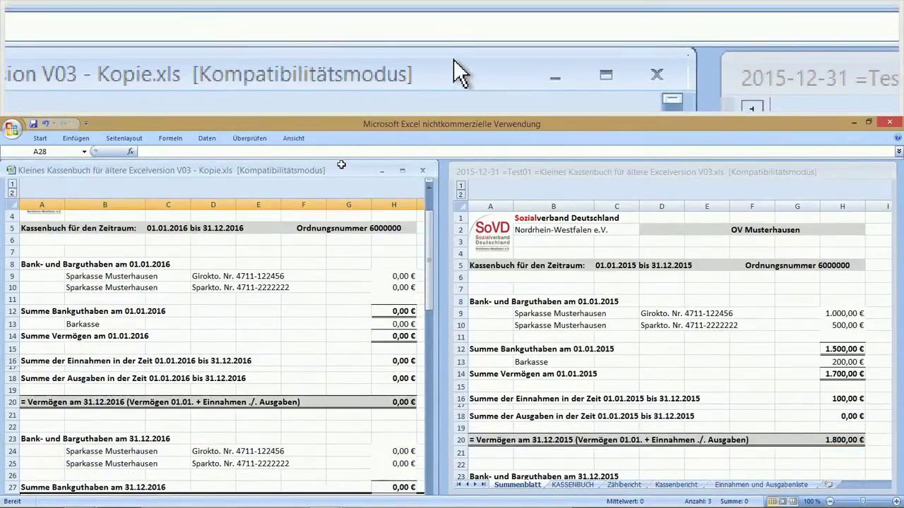
left_click_drag(342, 162, 343, 203)
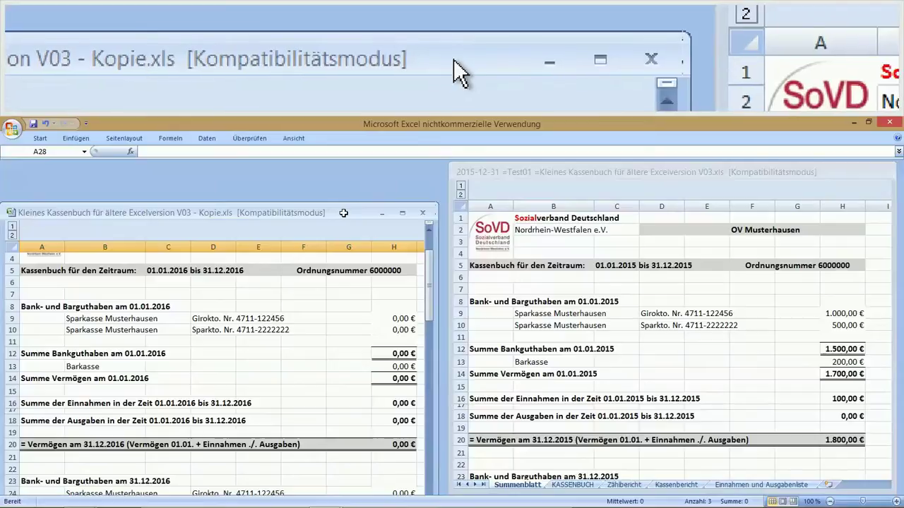
left_click_drag(343, 211, 348, 172)
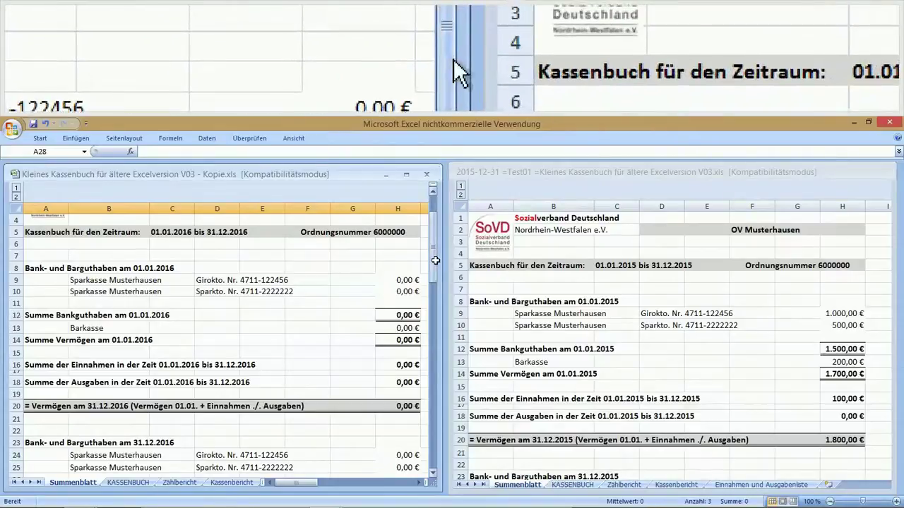
left_click_drag(437, 261, 427, 240)
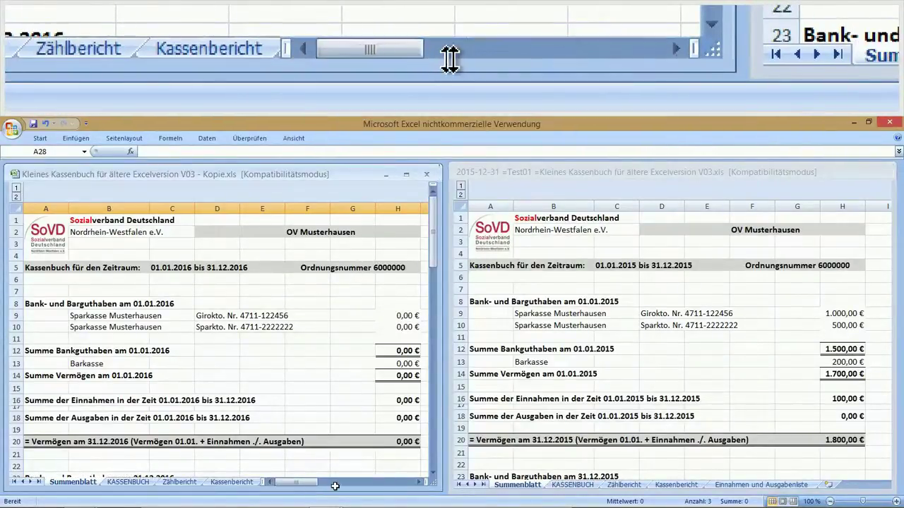
Step: Examine the master data entries in columns M and N of the Kopie workbook's Summenblatt
left_click(418, 480)
left_click(418, 480)
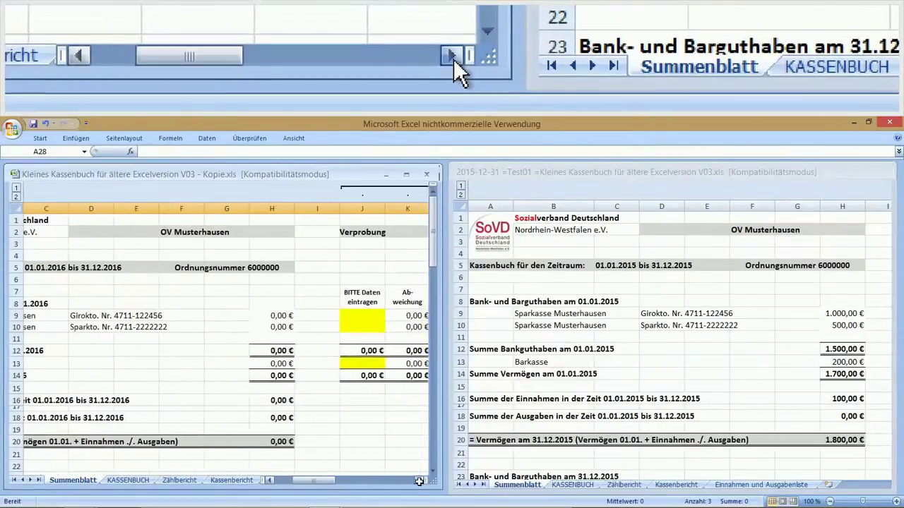
left_click_drag(418, 480, 418, 481)
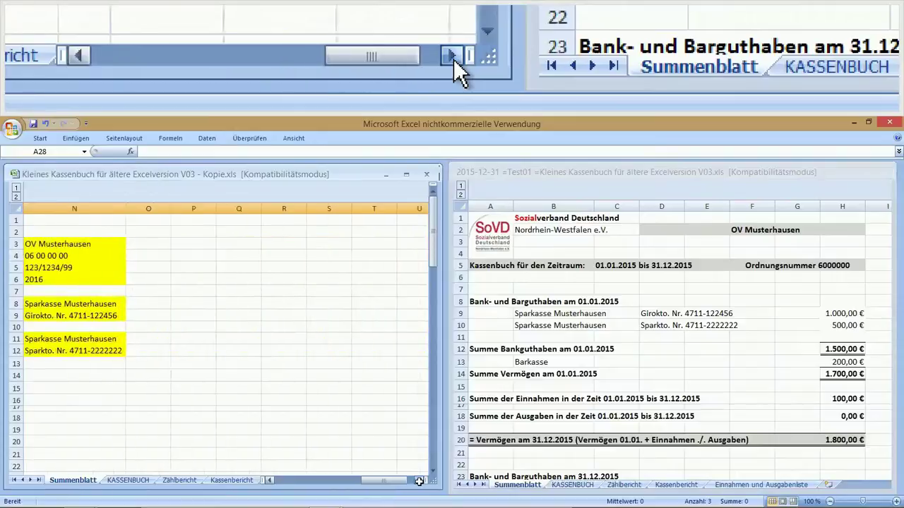
left_click(268, 480)
left_click(269, 481)
left_click(268, 480)
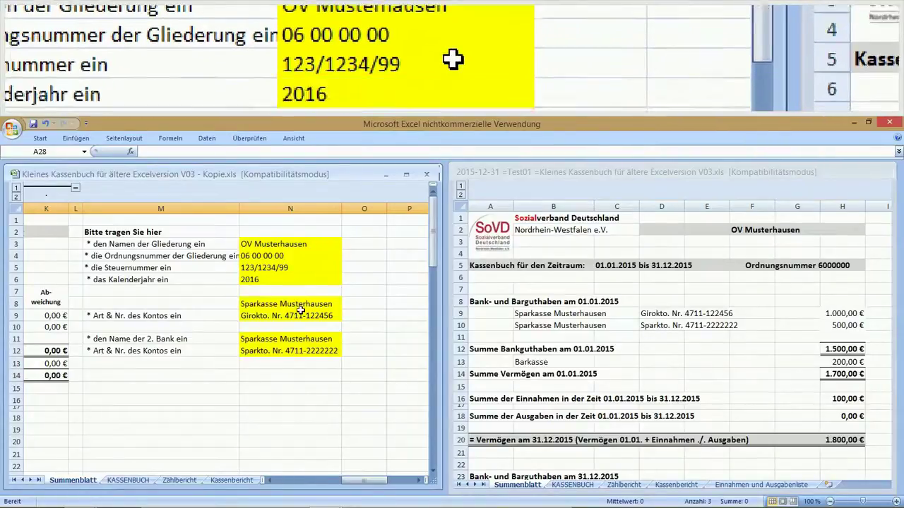
left_click(268, 480)
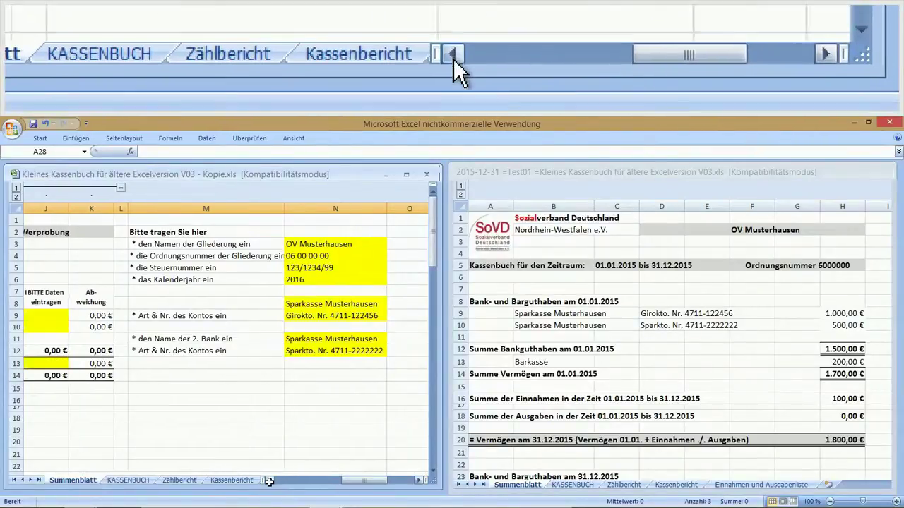
Step: Examine the Verprobung columns J and K beside the opening balances in the Kopie workbook's Summenblatt
left_click(269, 480)
left_click(268, 480)
left_click(269, 480)
left_click(268, 480)
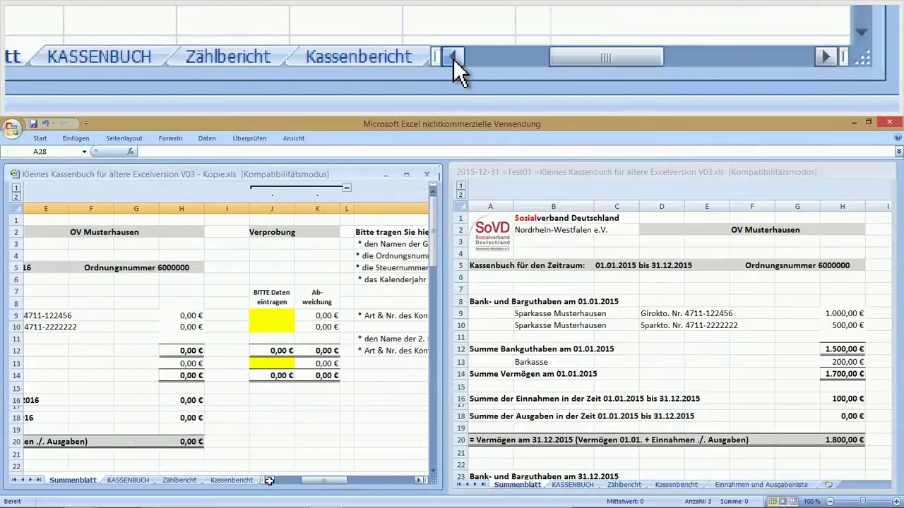
left_click(269, 480)
left_click(268, 480)
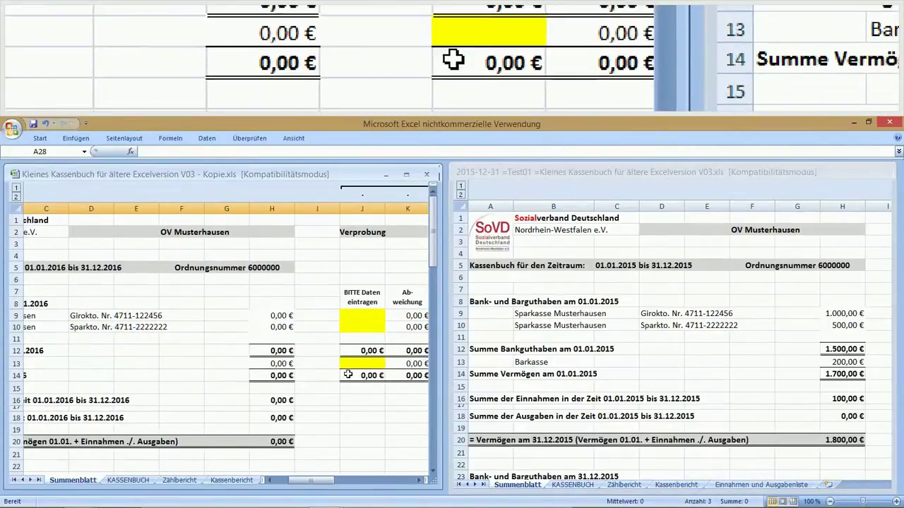
left_click(268, 480)
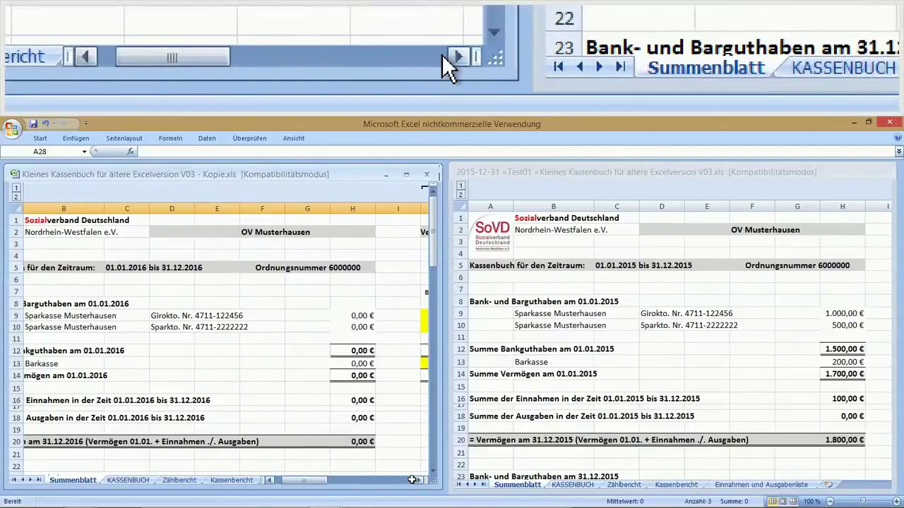
left_click(412, 481)
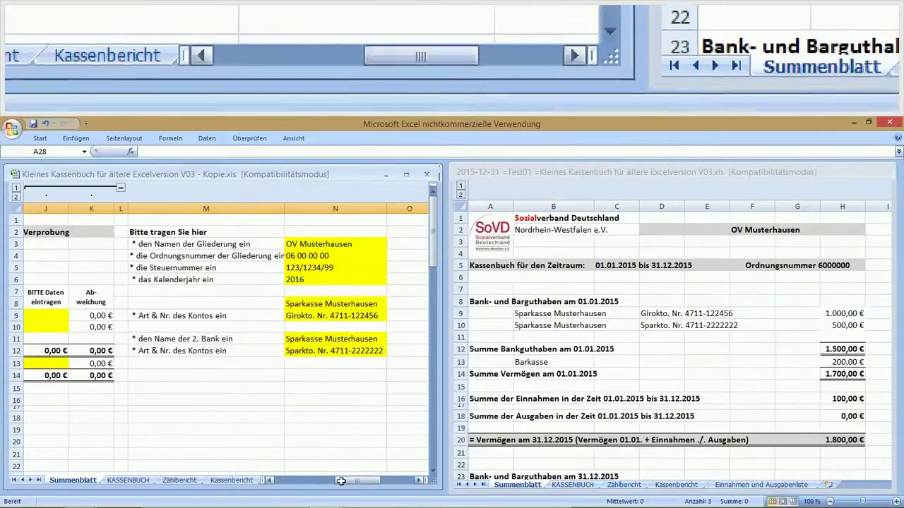
left_click(272, 481)
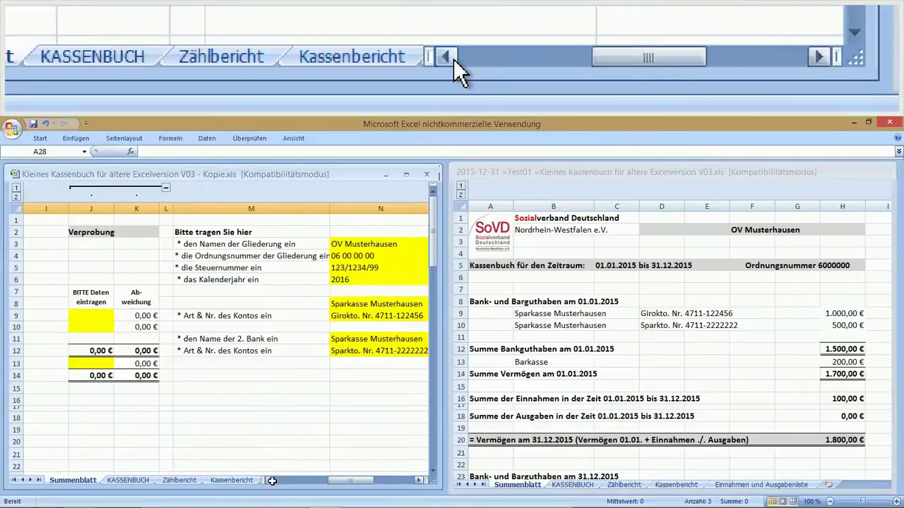
left_click_drag(272, 480, 272, 480)
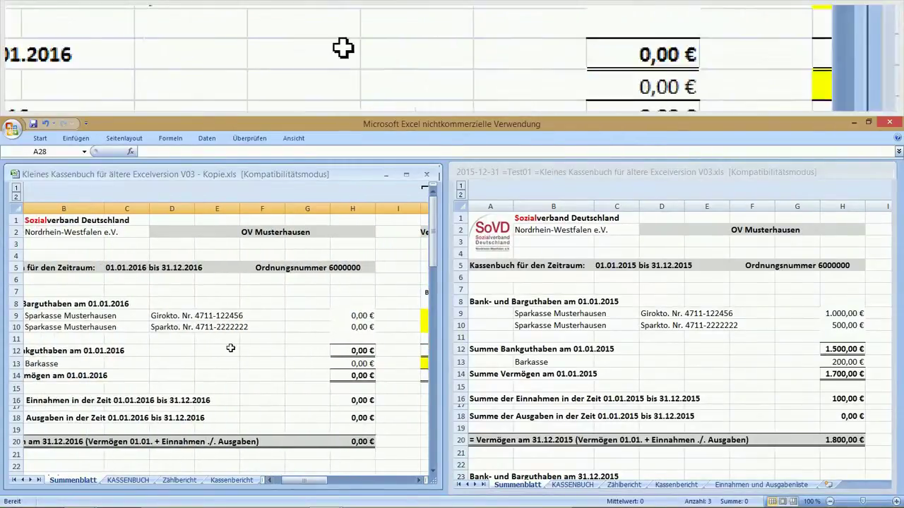
Step: Compare the Verprobung entries for the opening balances in rows 9, 10 and 13 of both workbooks
left_click(47, 318)
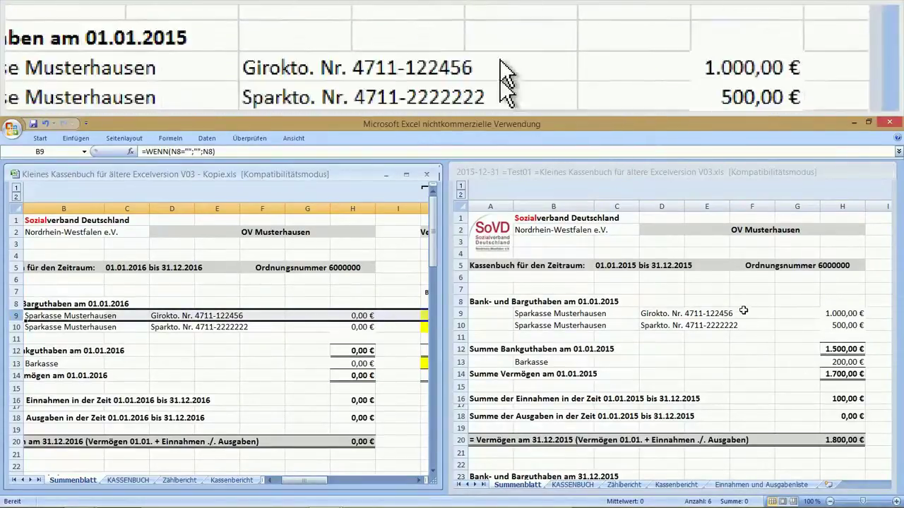
left_click(723, 174)
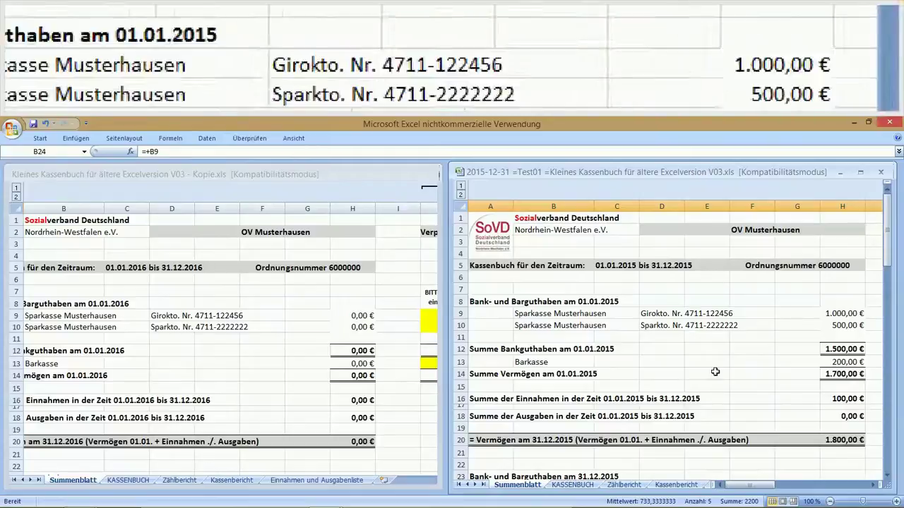
left_click_drag(751, 483, 785, 484)
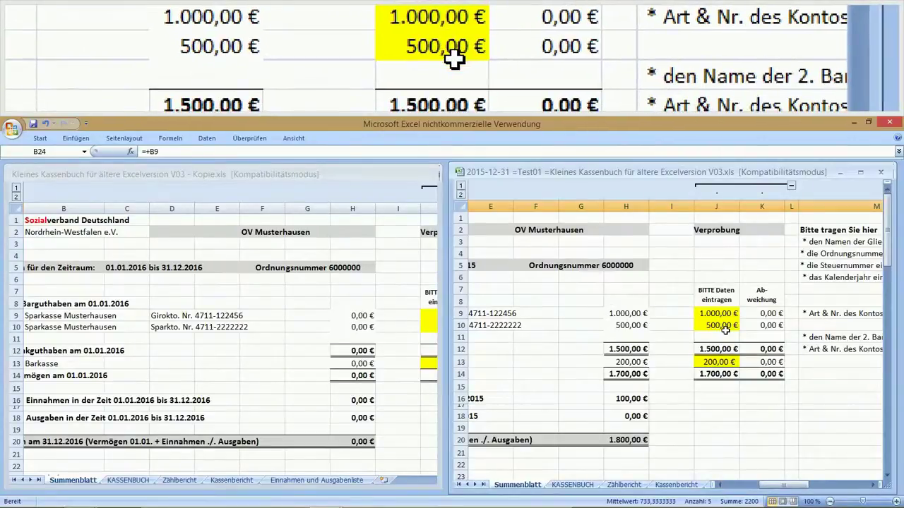
left_click(387, 316)
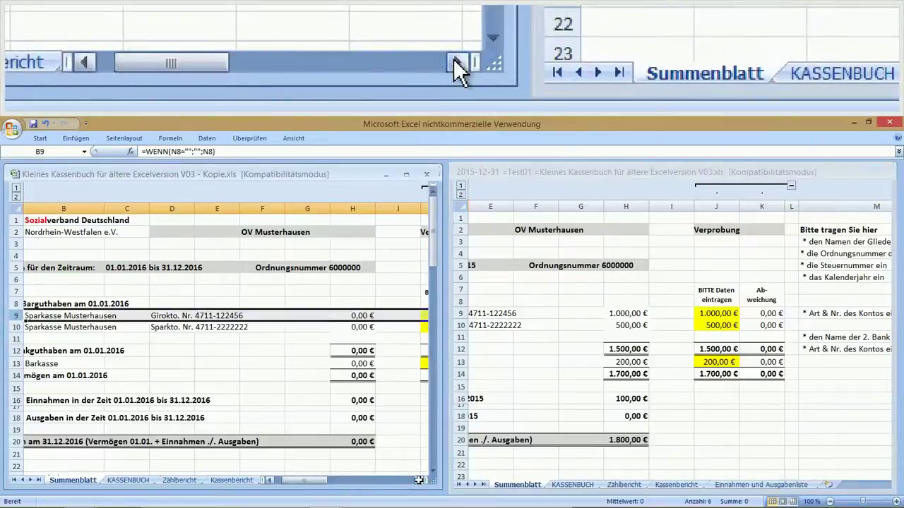
left_click(419, 481)
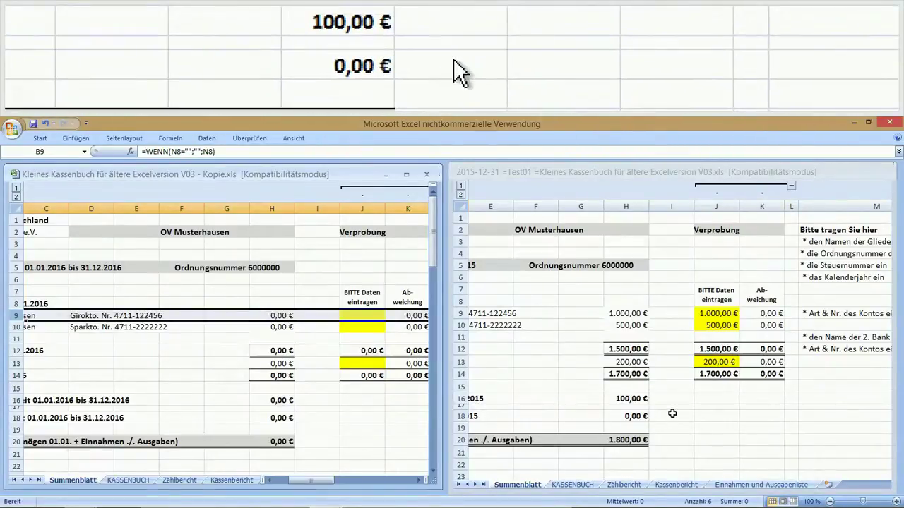
Step: Examine the 2015 workbook's total assets in row 20 and its year-end balances with Verprobung entries in rows 24, 25 and 28
left_click(652, 168)
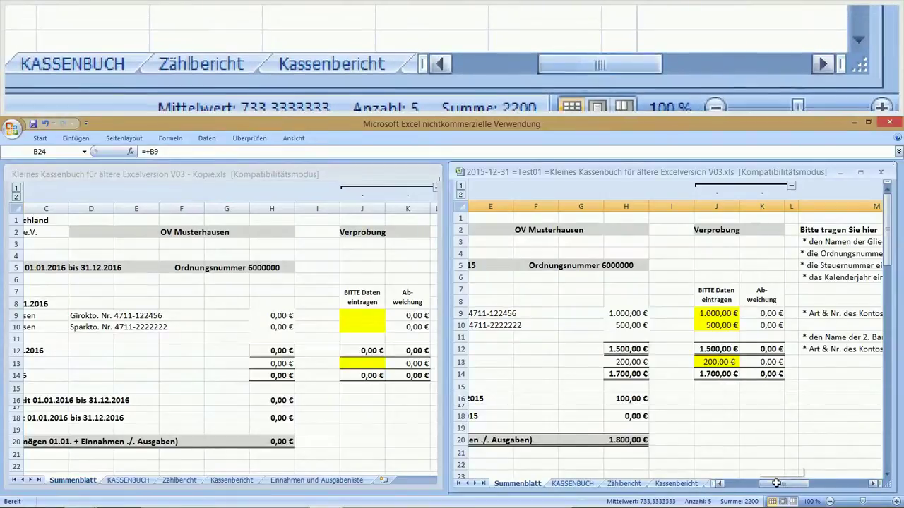
left_click_drag(776, 483, 741, 482)
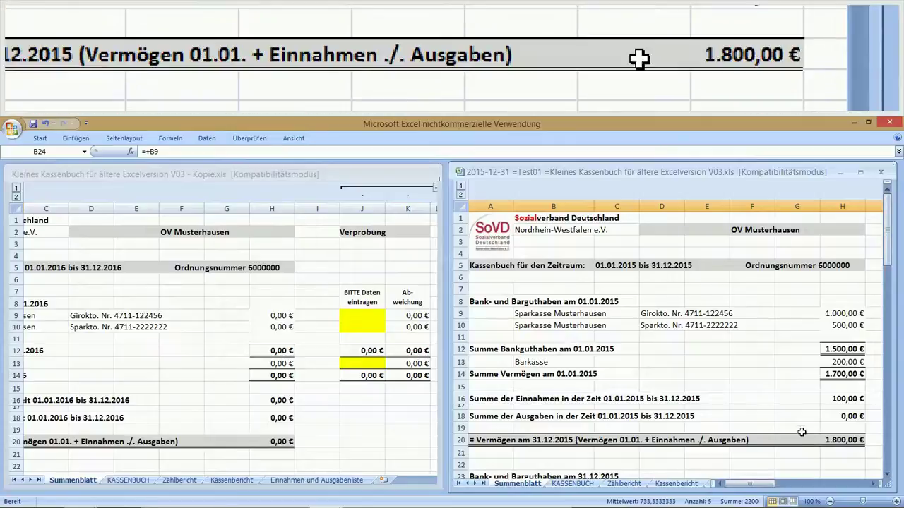
left_click(766, 484)
mouse_move(766, 485)
left_mouse_down()
mouse_move(798, 485)
mouse_move(766, 484)
left_mouse_up()
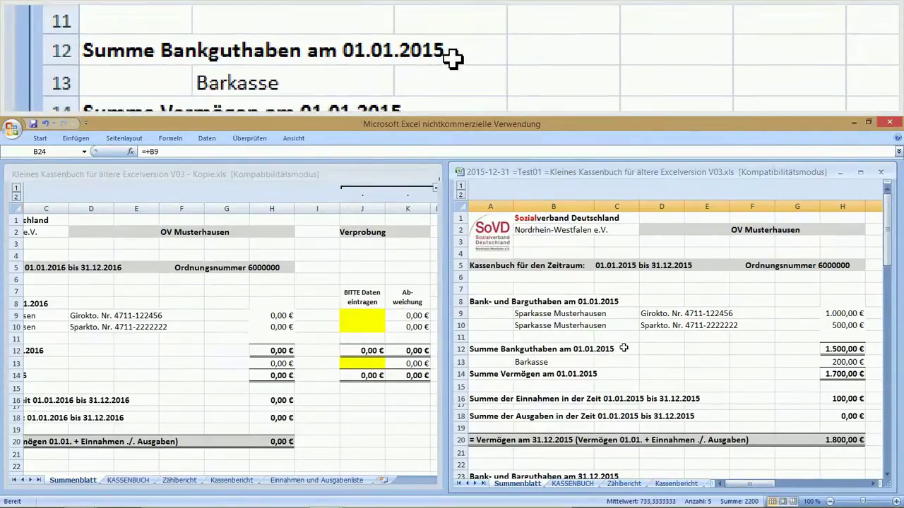
left_click_drag(884, 233, 883, 274)
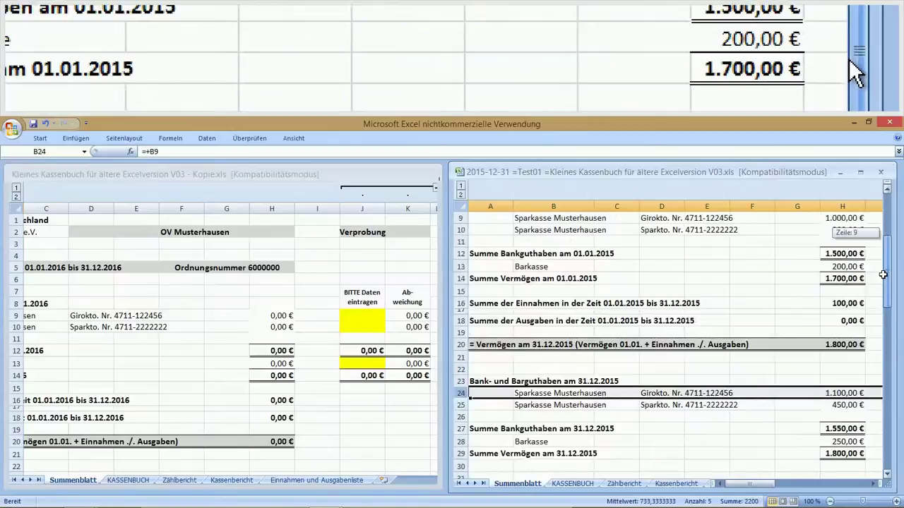
left_click_drag(883, 275, 881, 309)
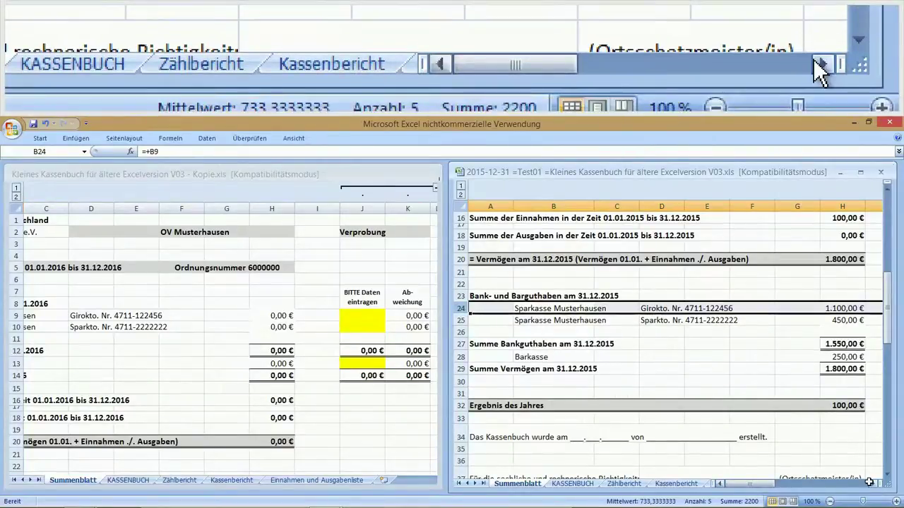
left_click(870, 484)
left_click(871, 484)
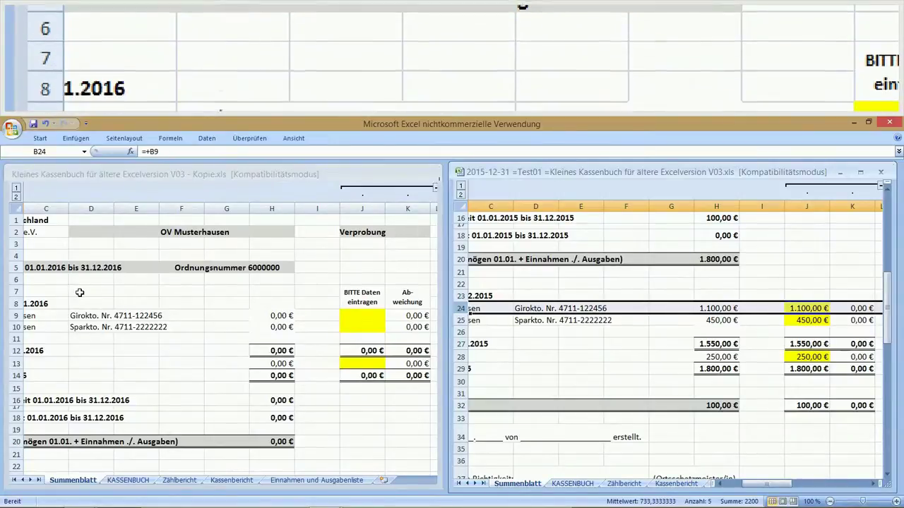
Step: Examine the Kopie workbook's opening balances from row 8 down and their yellow Verprobung cells in column J
left_click(15, 311)
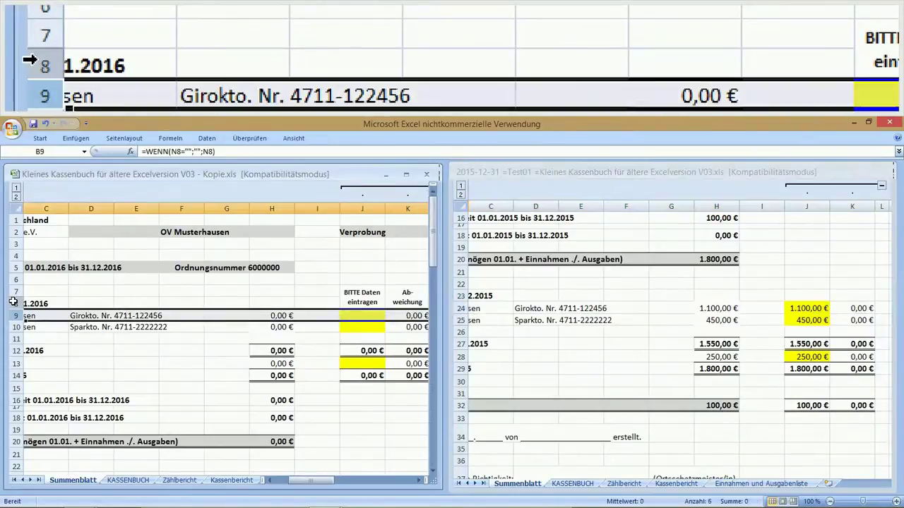
left_click(26, 303)
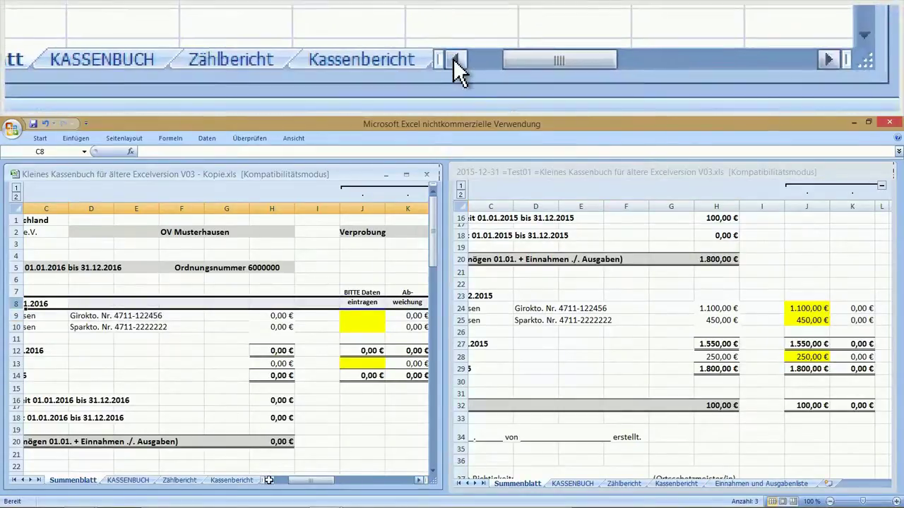
left_click(268, 480)
left_click(268, 480)
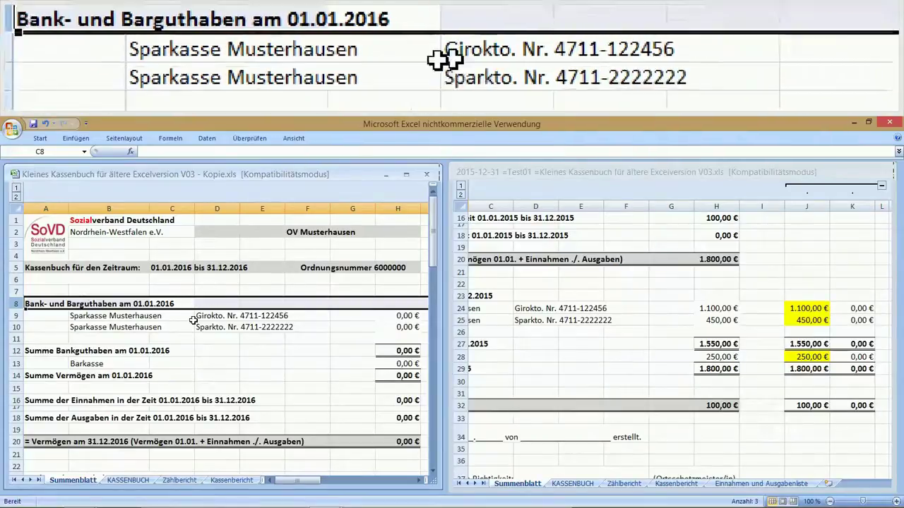
left_click(18, 315)
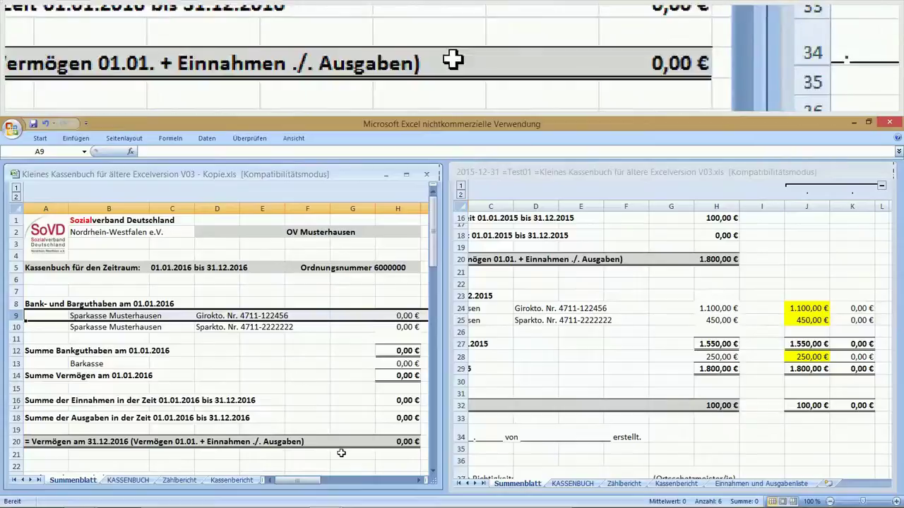
left_click(416, 480)
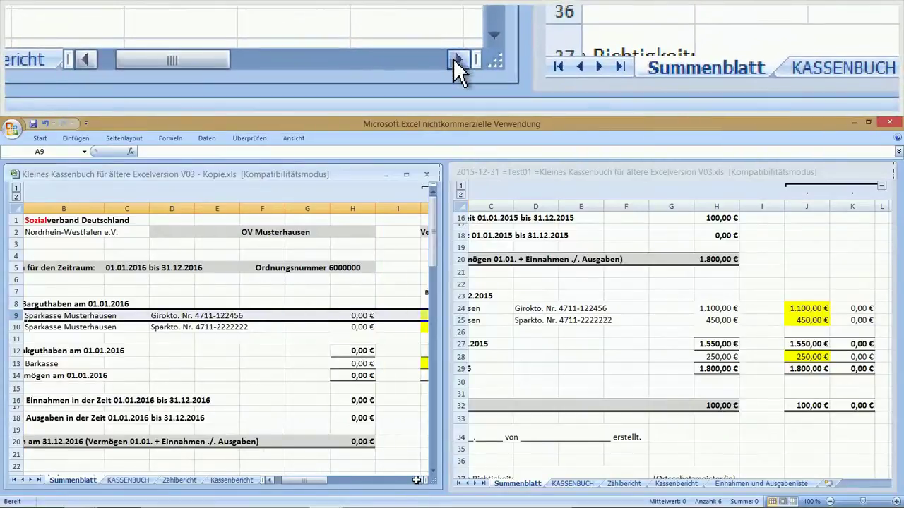
left_click(416, 481)
left_click(416, 481)
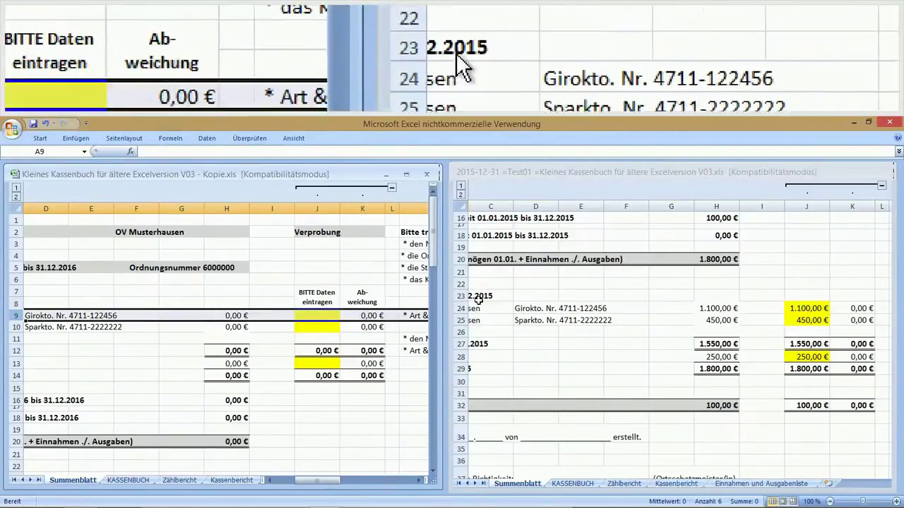
Step: Show the 2015 workbook's labelled year-end balances from row 23 down alongside the Kopie workbook's opening Verprobung cells
left_click(466, 308)
left_click(478, 295)
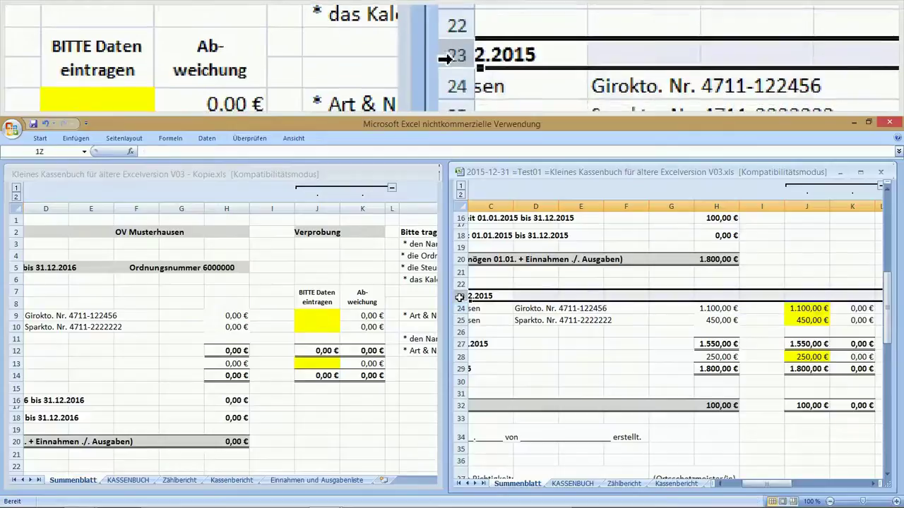
left_click(718, 484)
left_click(717, 484)
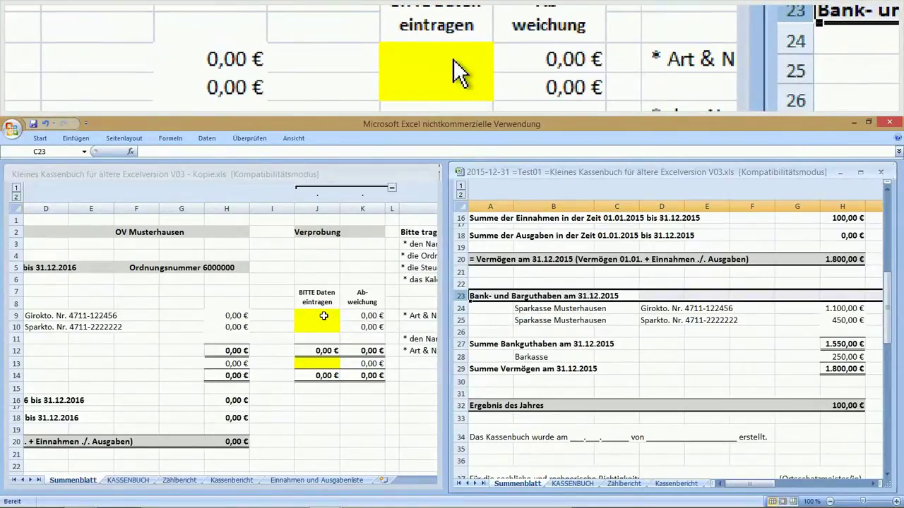
left_click(323, 315)
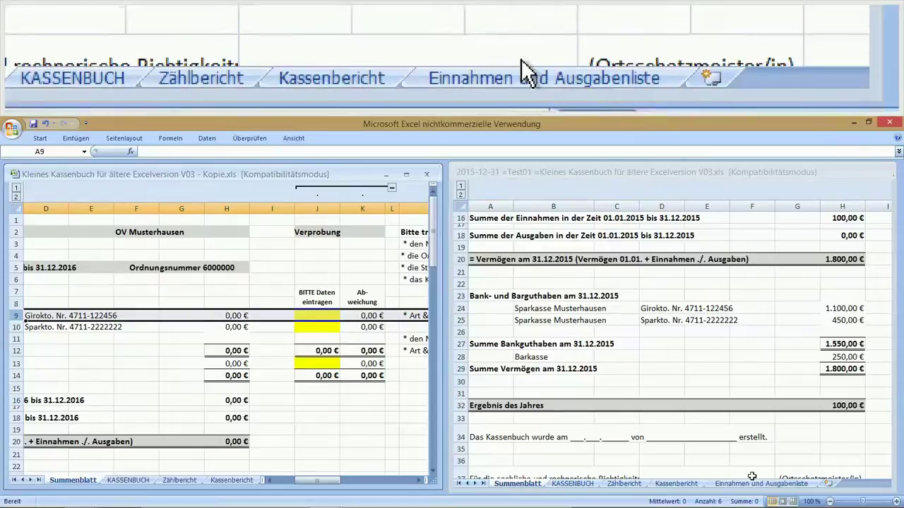
left_click(679, 170)
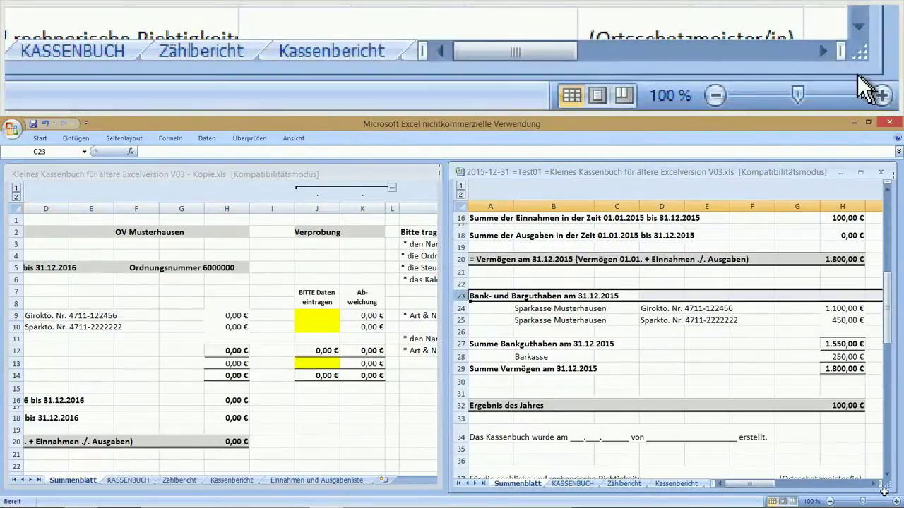
Step: Enter the 2015 checking account's year-end balance of 1100 in the Kopie workbook's opening Verprobung cell J9
left_click(873, 483)
left_click(873, 484)
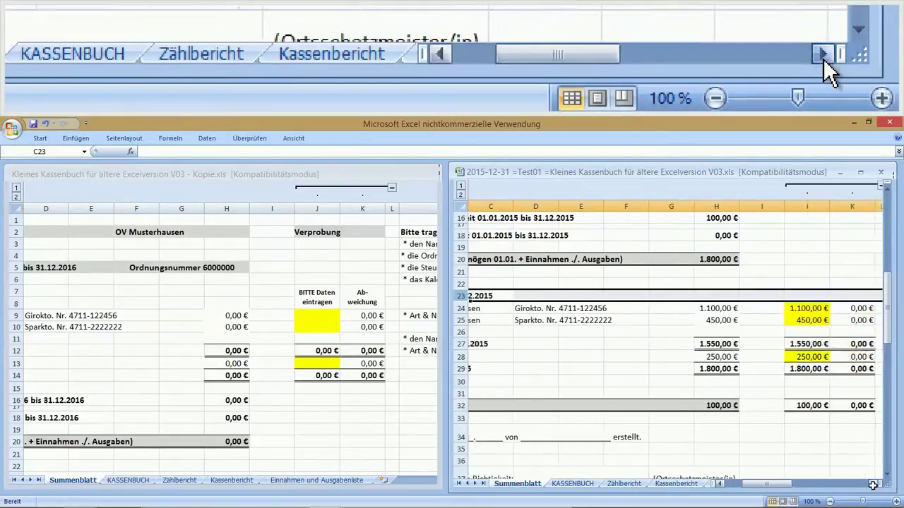
left_click(873, 483)
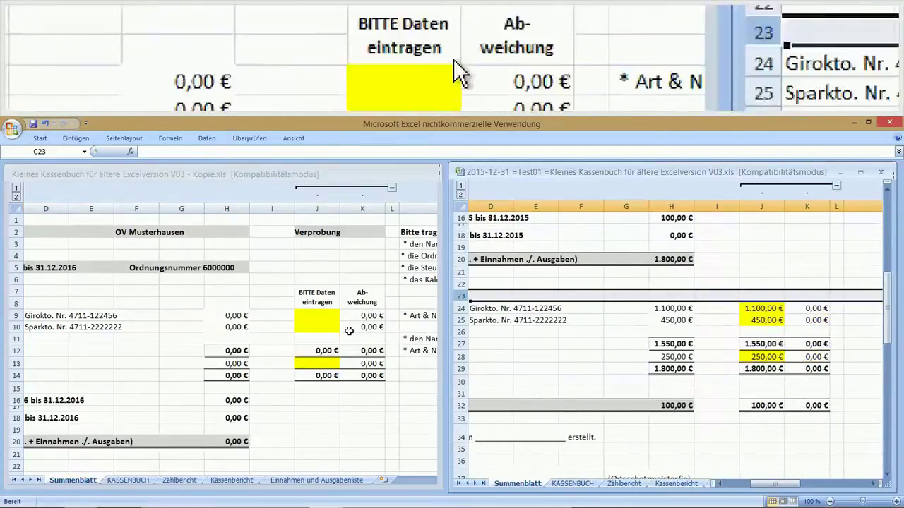
left_click(319, 316)
left_click(318, 315)
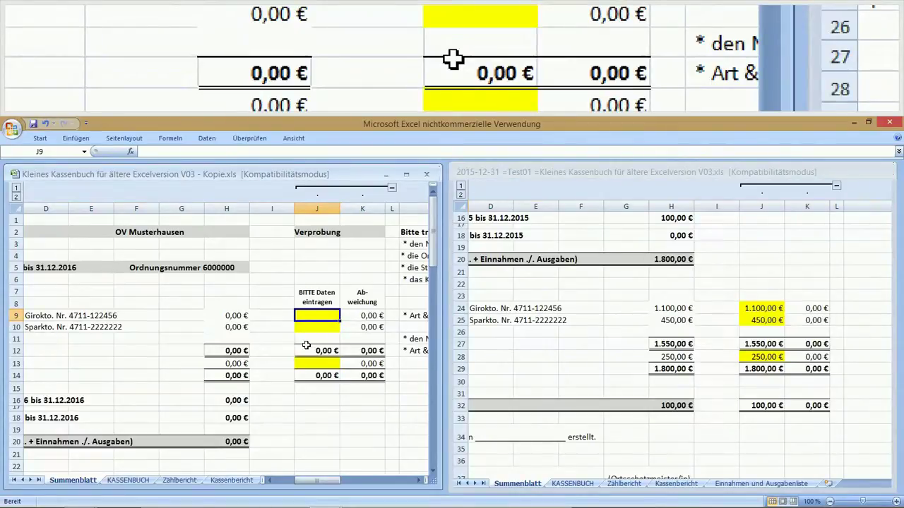
type("11")
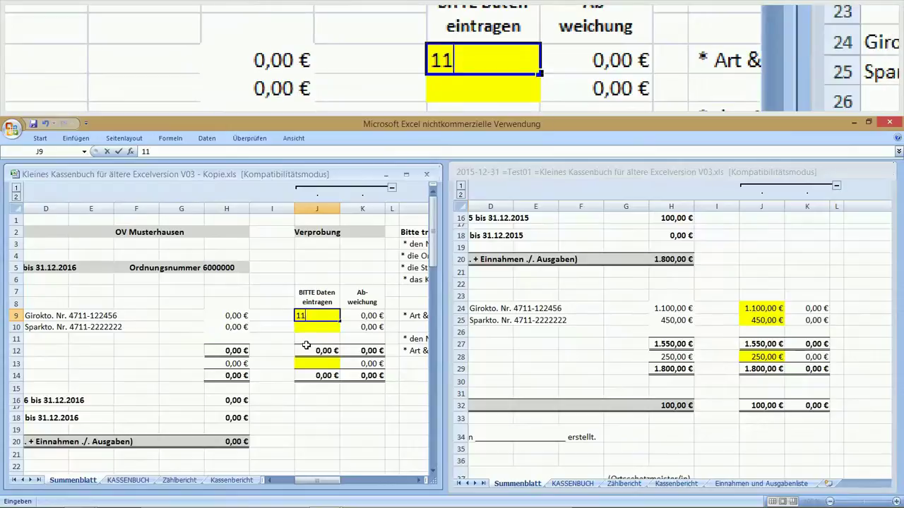
type("0")
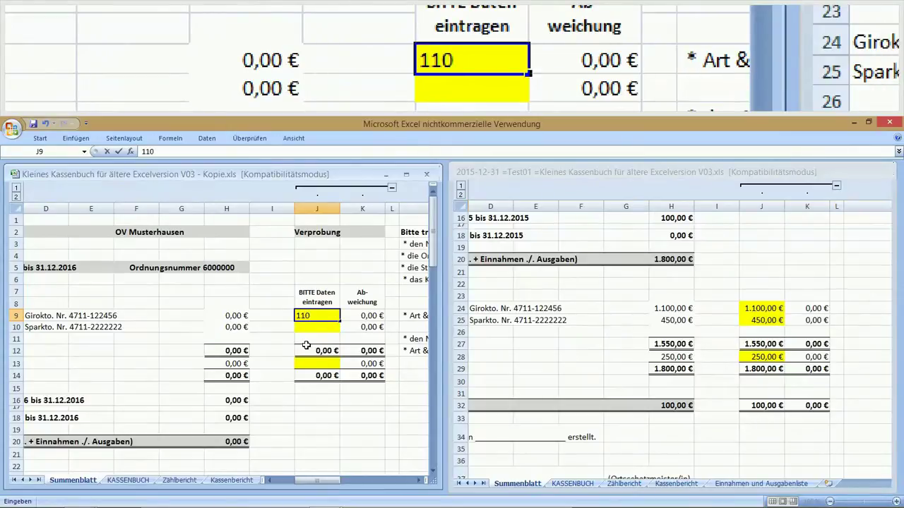
type("0")
key("Return")
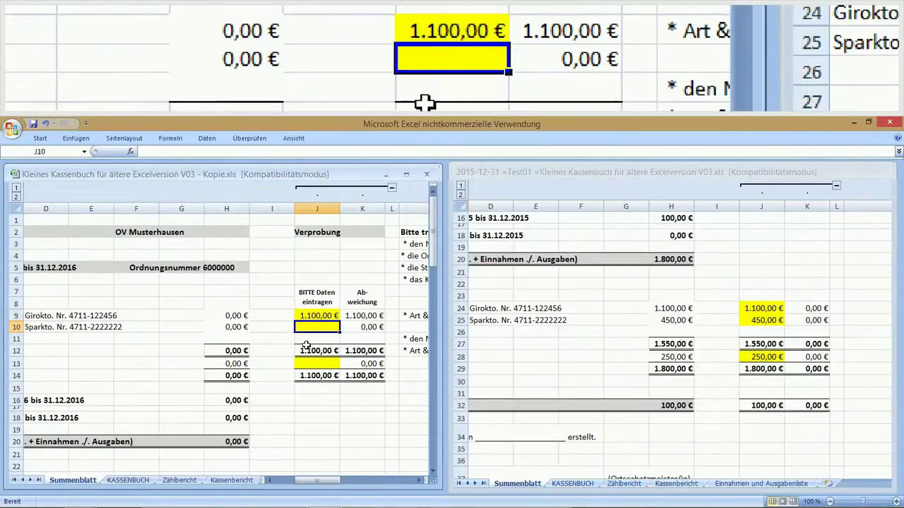
Step: Enter the opening Verprobung values 450 for the savings account in J10 and 250 for the Barkasse in J13
type("4")
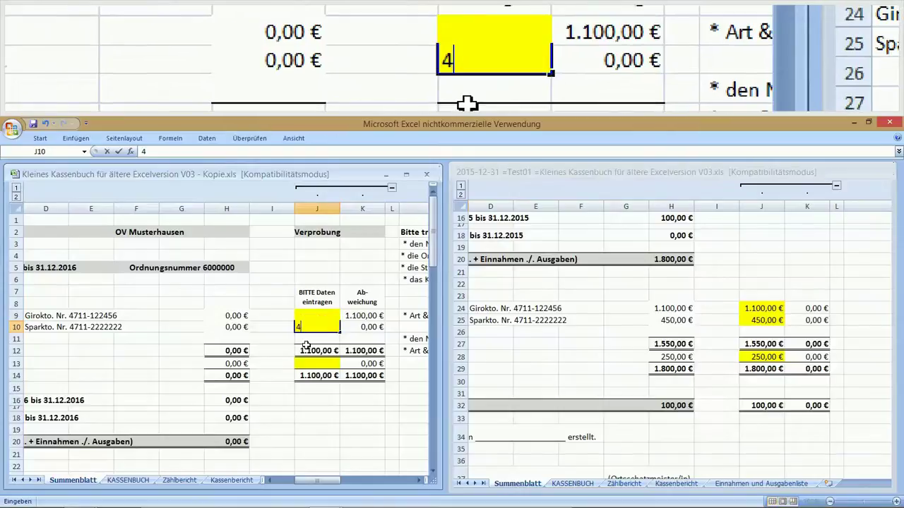
type("50")
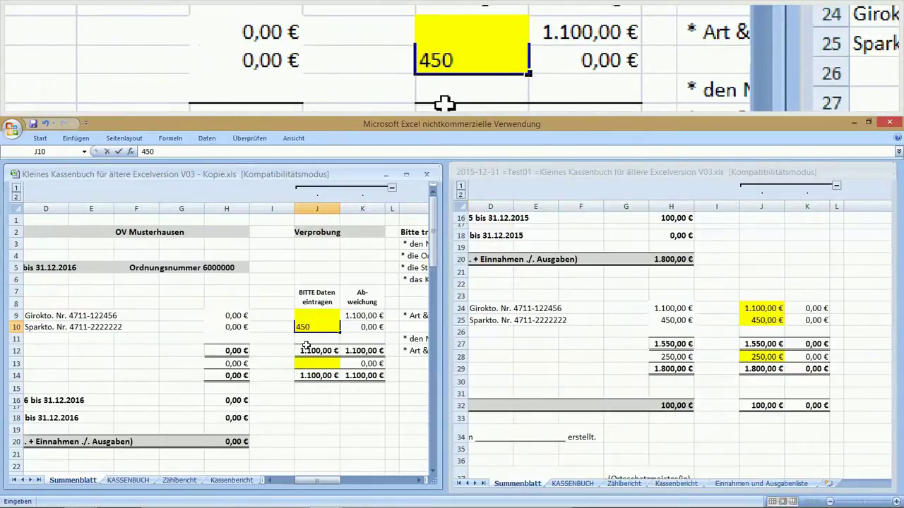
key("Return")
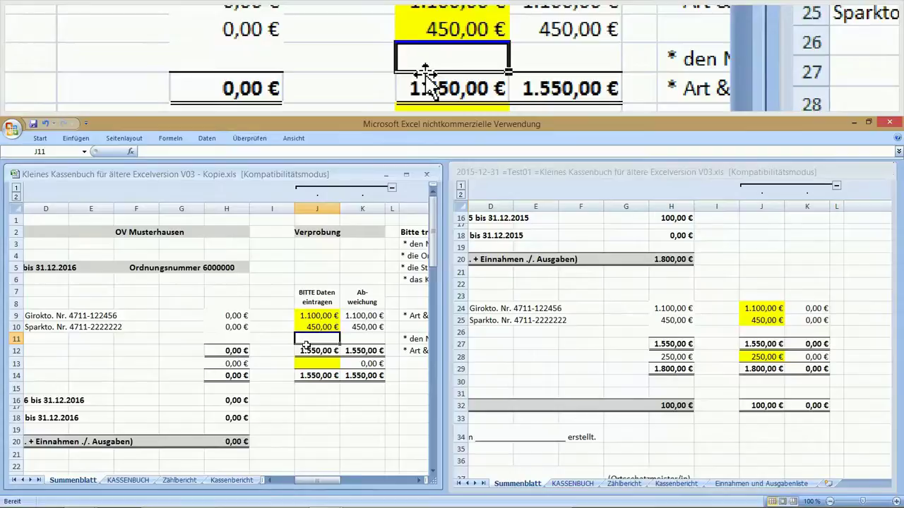
key("Return")
key("Return")
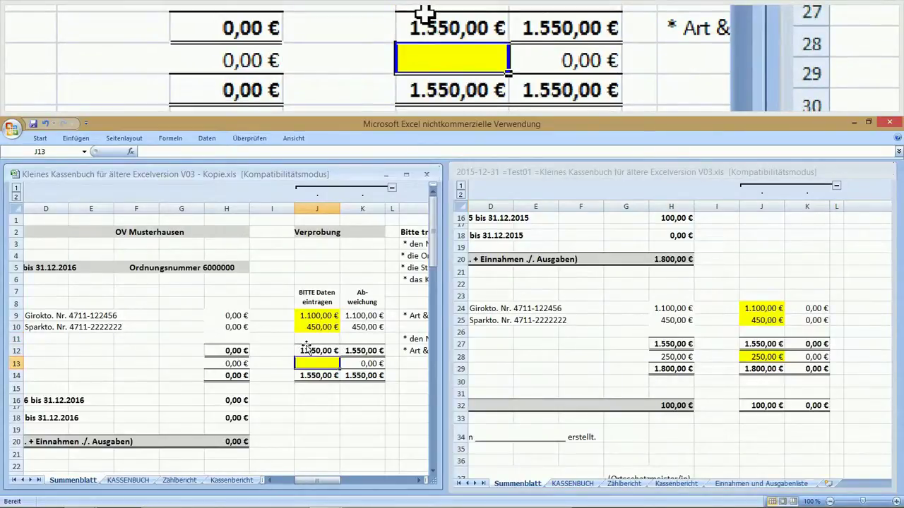
type("250")
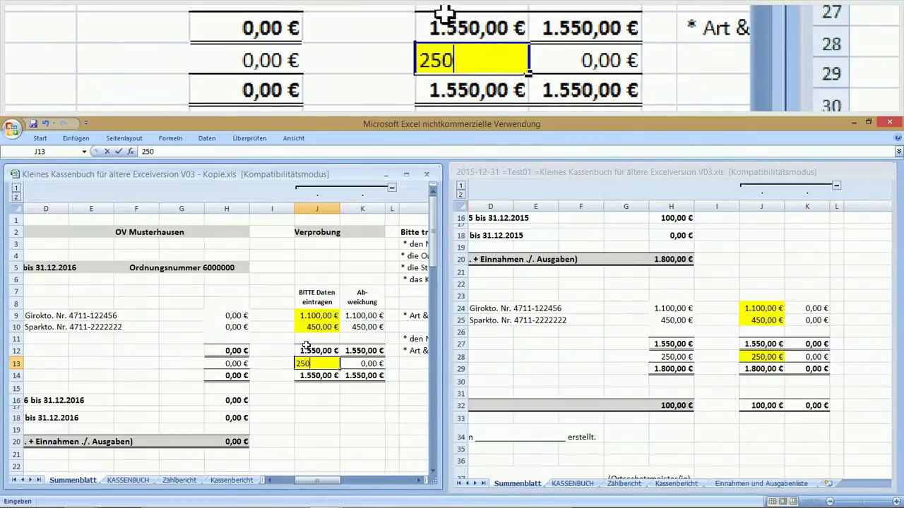
key("Return")
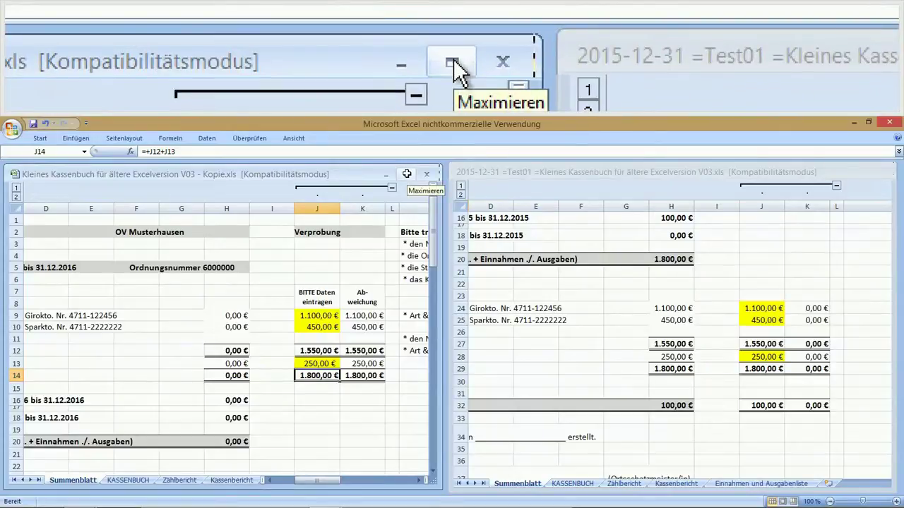
Step: Maximise the Kopie workbook window and show the Summenblatt from column A onwards
left_click(407, 173)
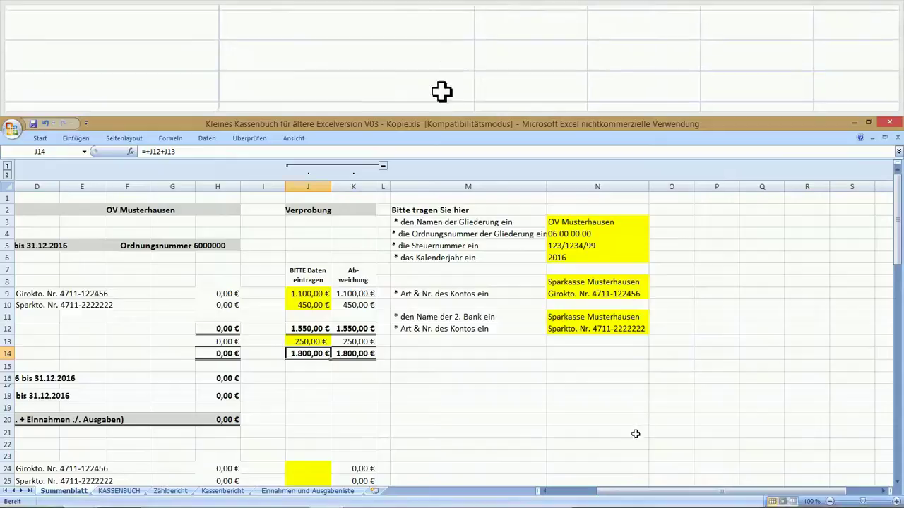
left_click_drag(617, 490, 565, 502)
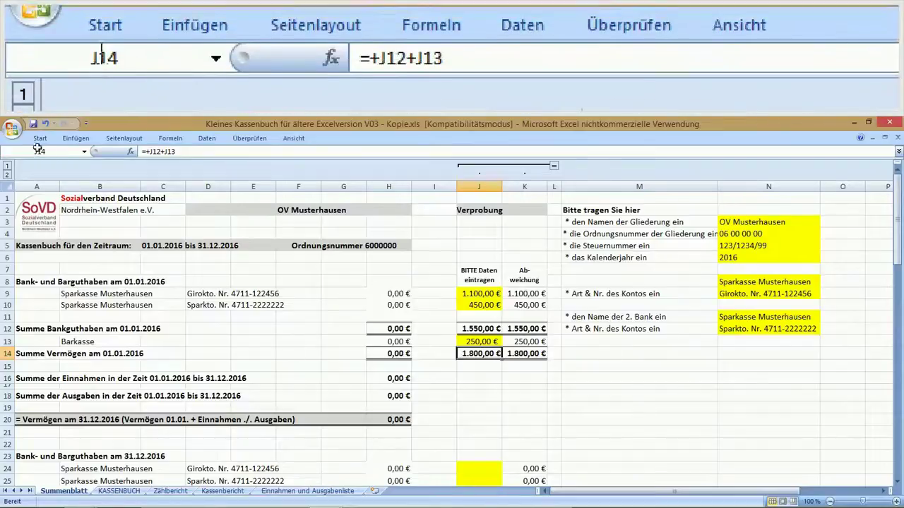
left_click(12, 129)
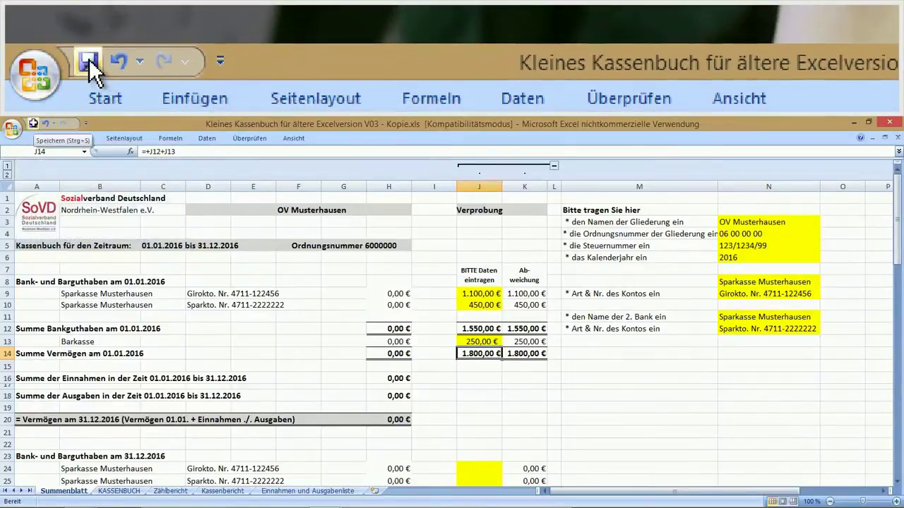
left_click(32, 123)
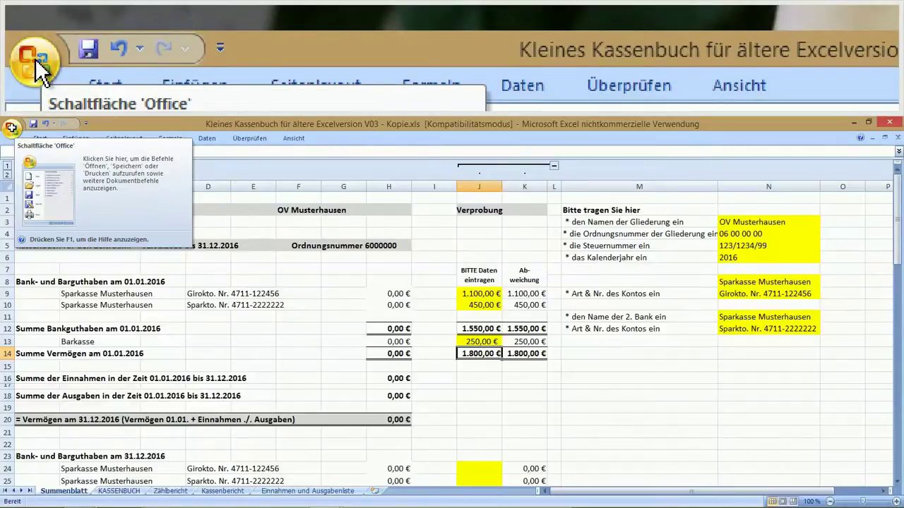
Step: Start saving the workbook under a new name as an Excel 97-2003-Arbeitsmappe and widen the file list's name column
left_click(12, 129)
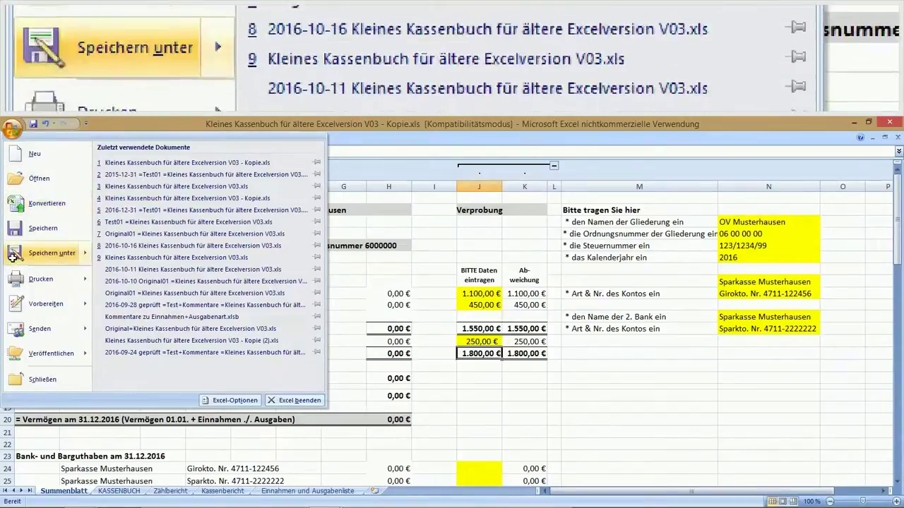
mouse_move(24, 254)
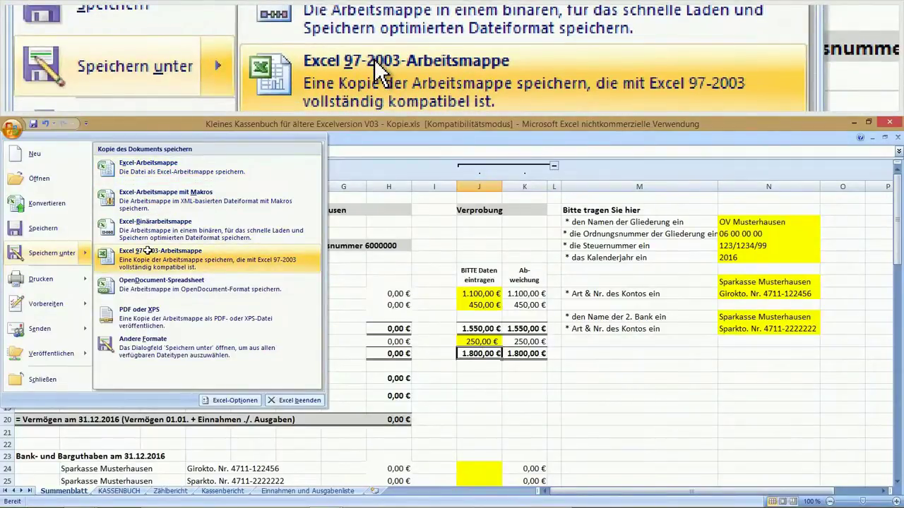
left_click(146, 251)
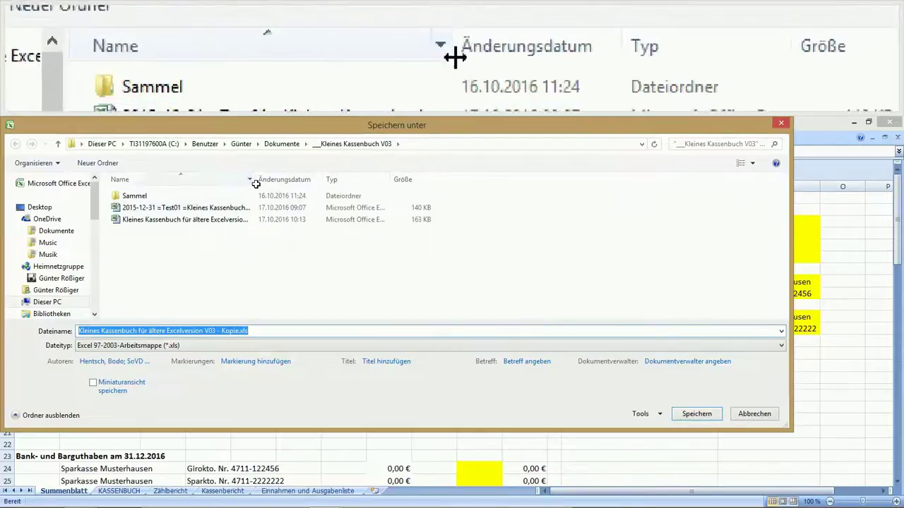
left_click_drag(258, 182, 358, 179)
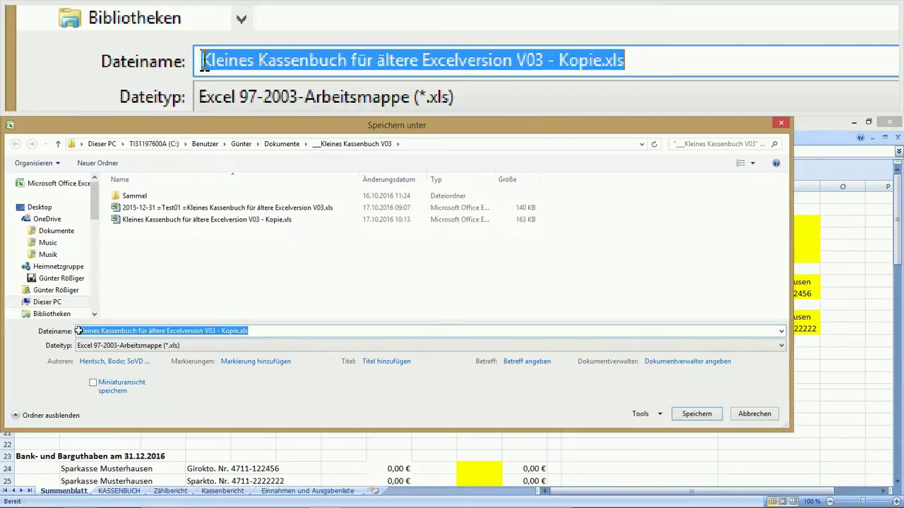
Step: Prefix the file name with the date 2016-01-10 and save the workbook, continuing past the compatibility check
left_click(79, 330)
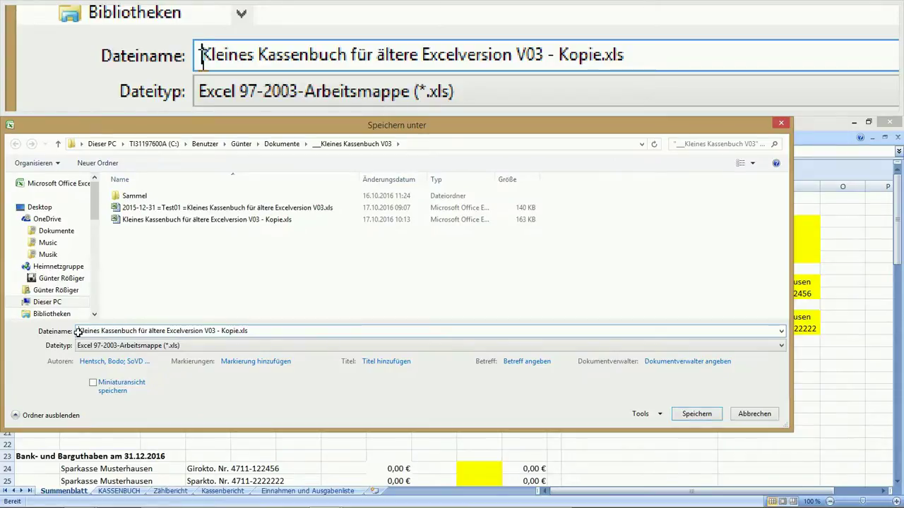
type("2")
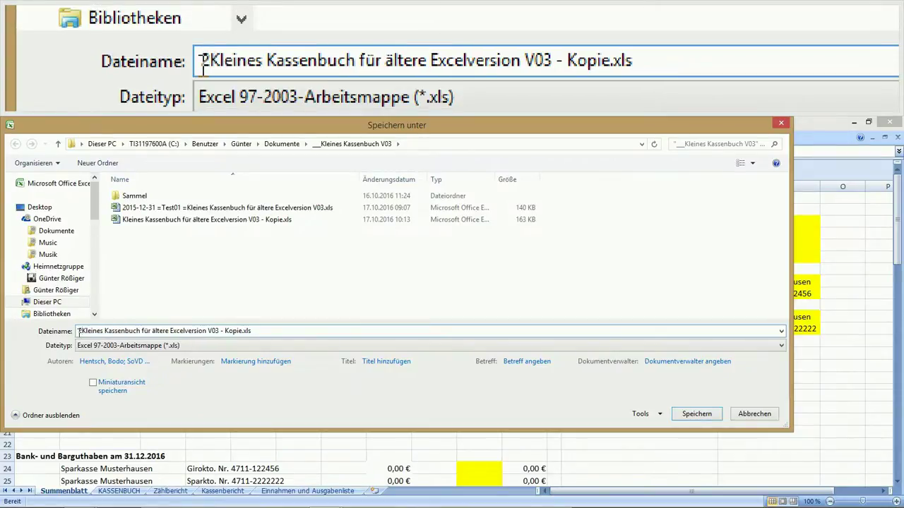
type("016")
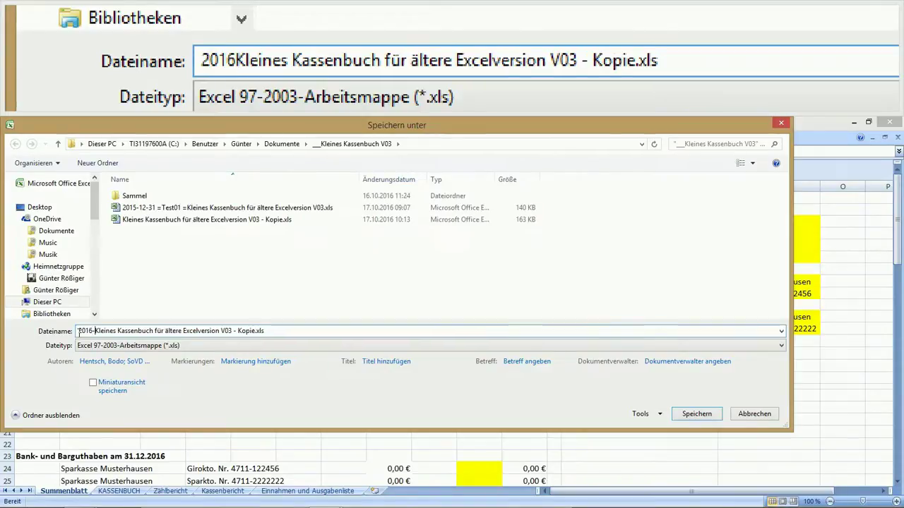
type("-")
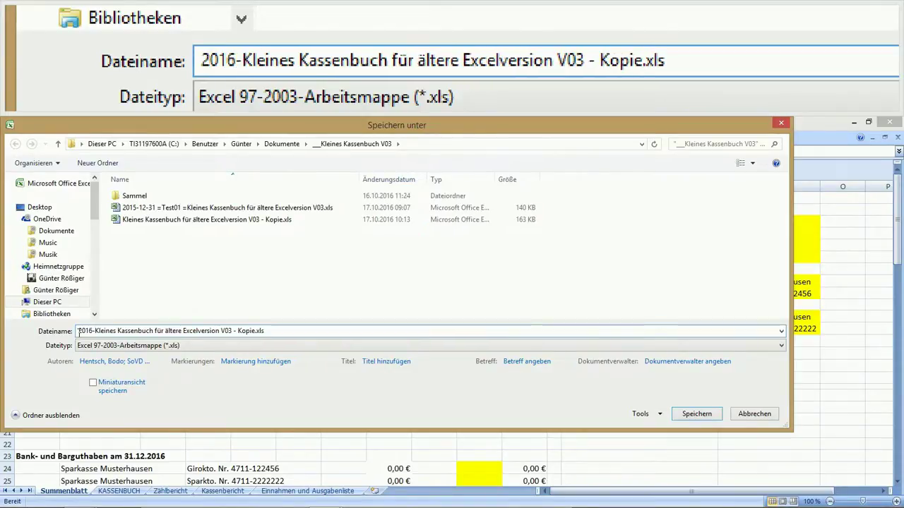
type("01")
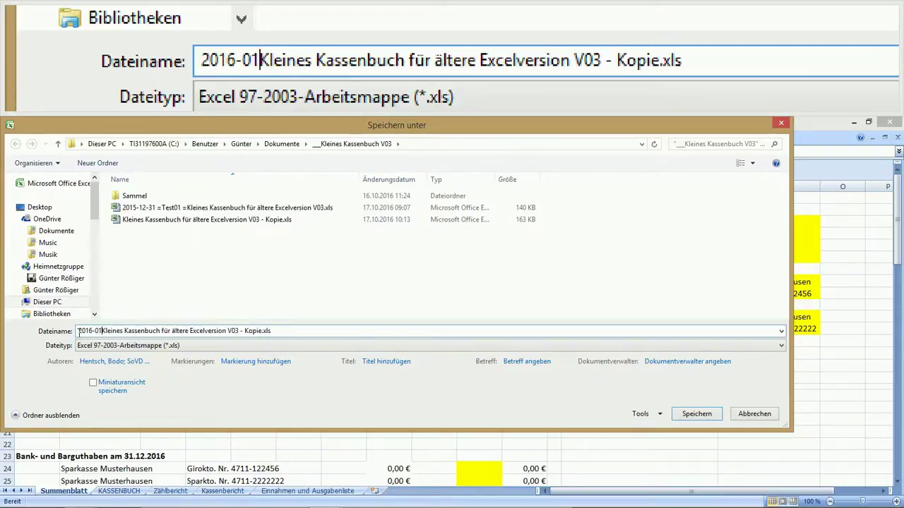
type("-1")
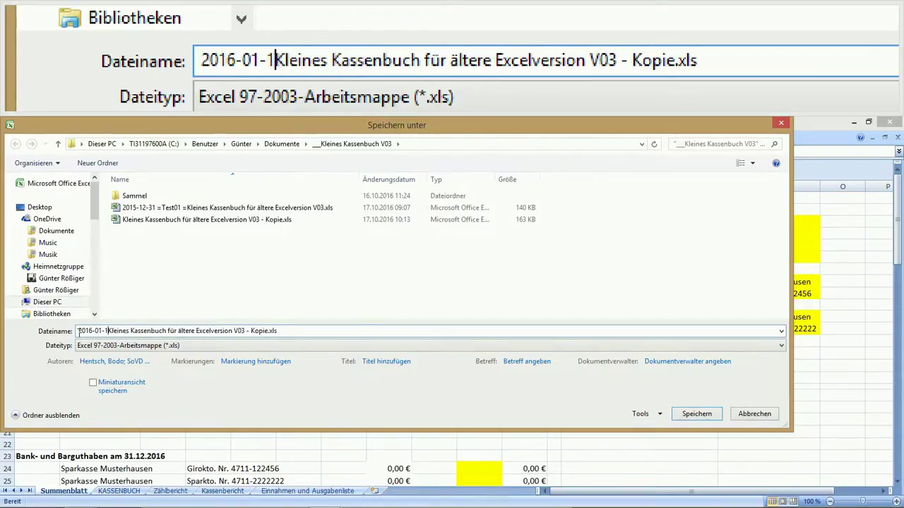
type("0")
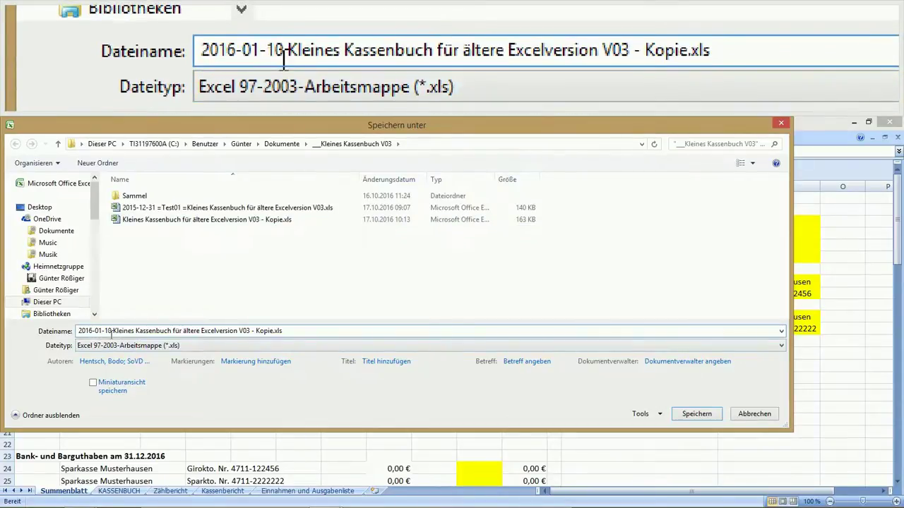
left_click(687, 414)
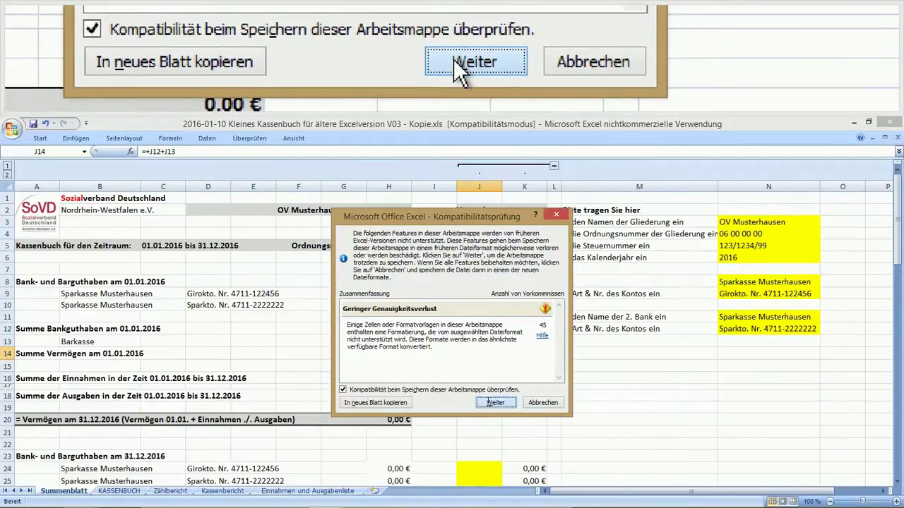
left_click(454, 60)
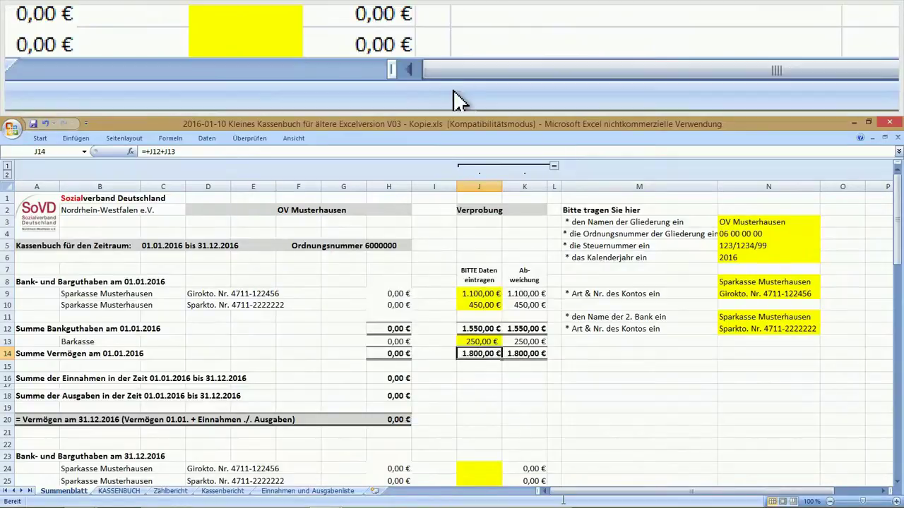
Step: Open the saved 2016-01-10 Kleines Kassenbuch workbook from the Kleines Kassenbuch V03 folder's file list
mouse_move(565, 505)
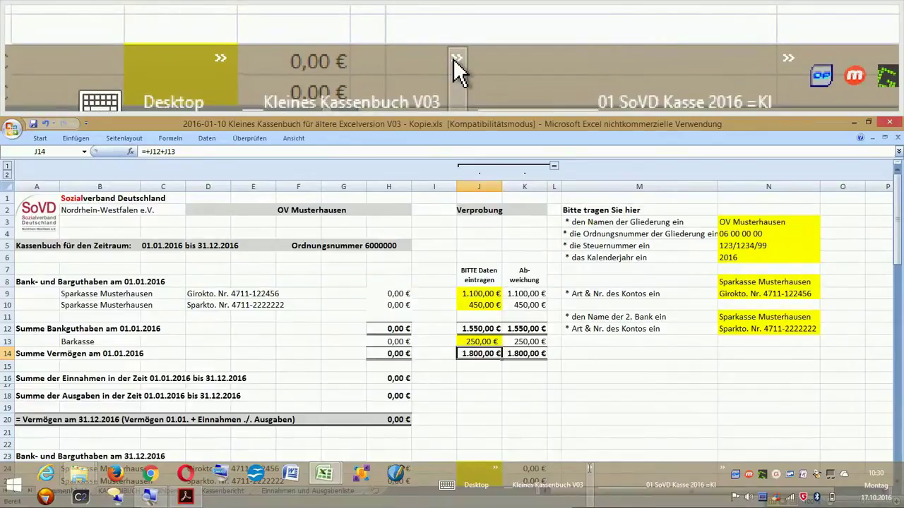
left_click(587, 468)
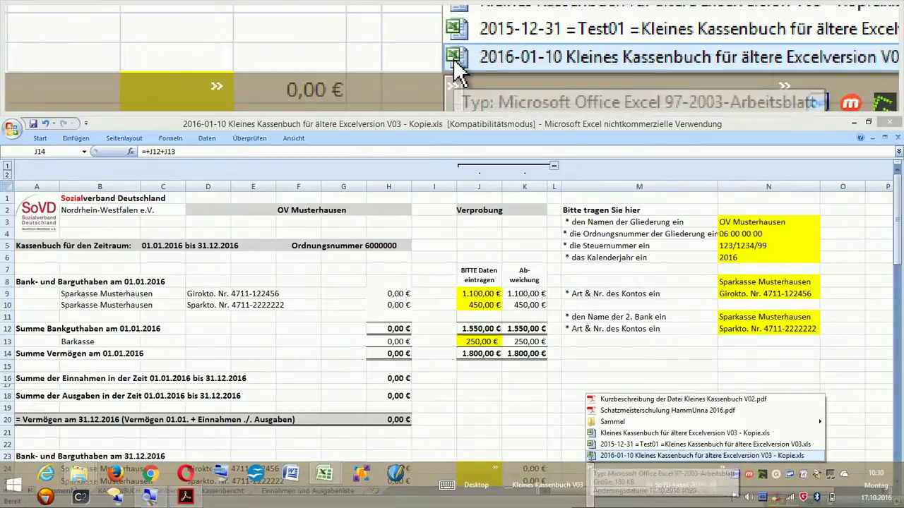
left_click(593, 456)
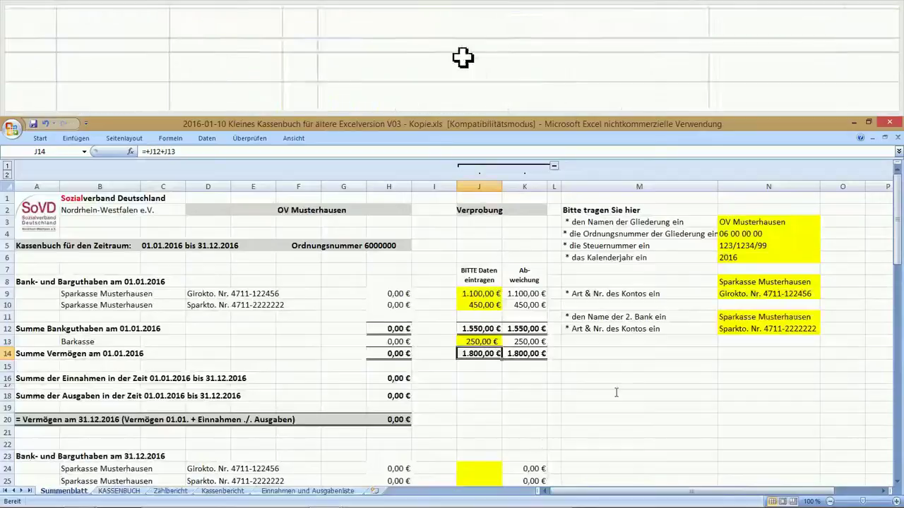